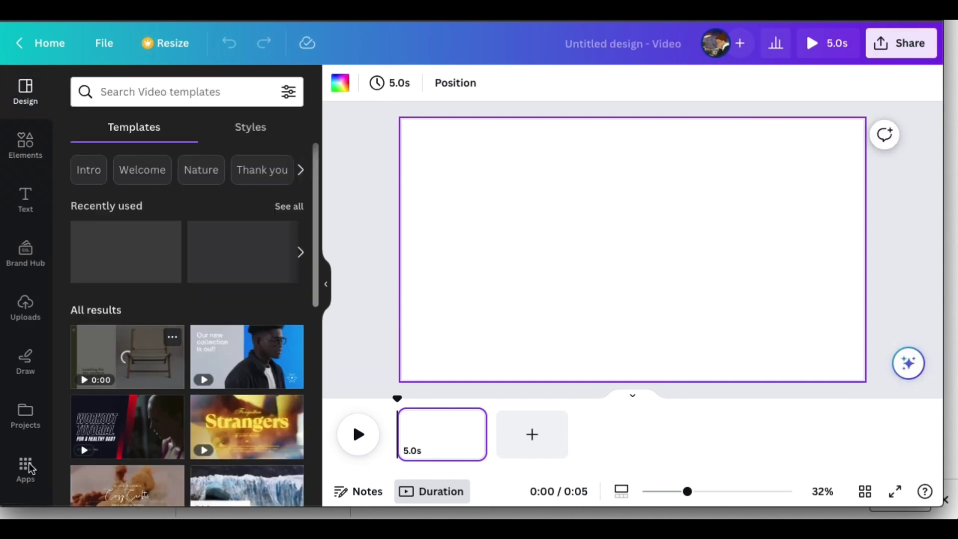
Open the Text to Image app from Apps with Landscape aspect ratio and Filmic style.
left_click(28, 467)
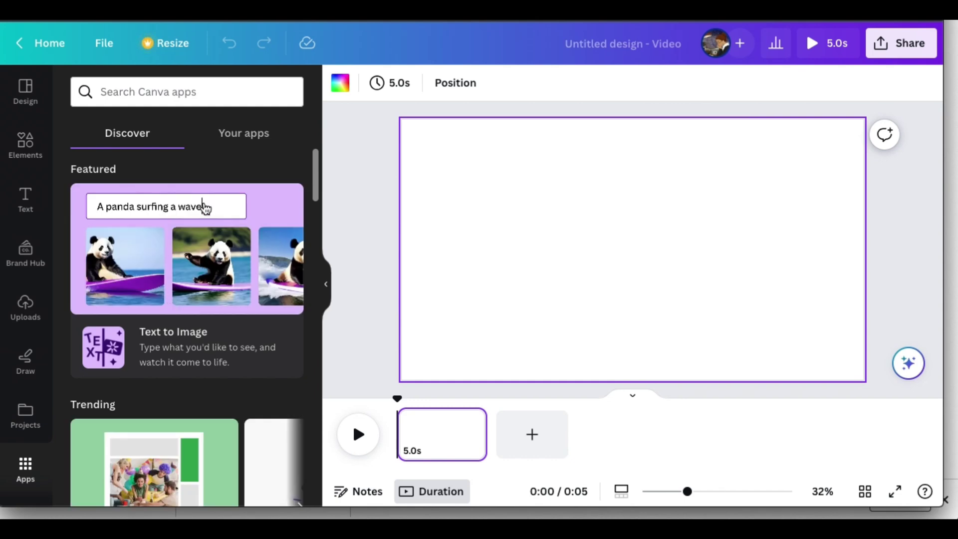
left_click(189, 270)
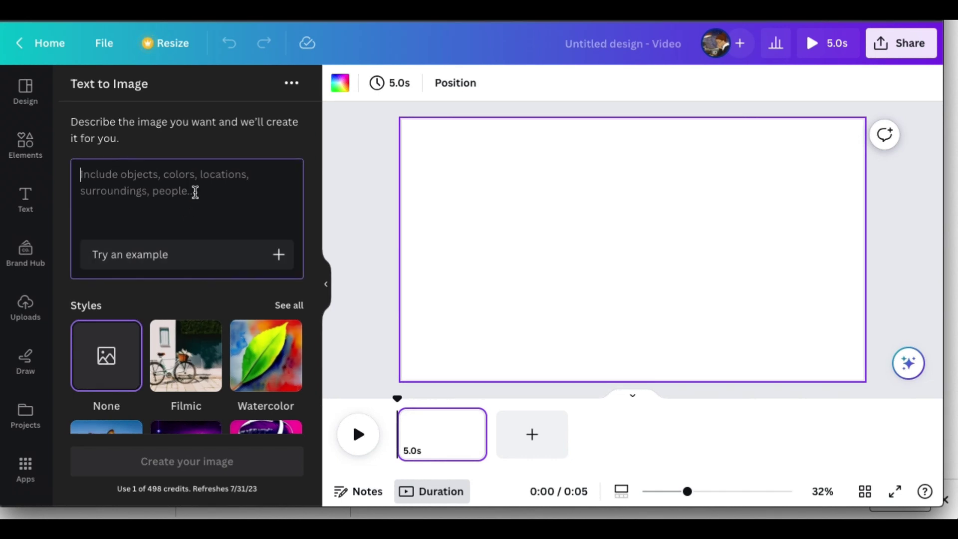
scroll(194, 191, "down", 3)
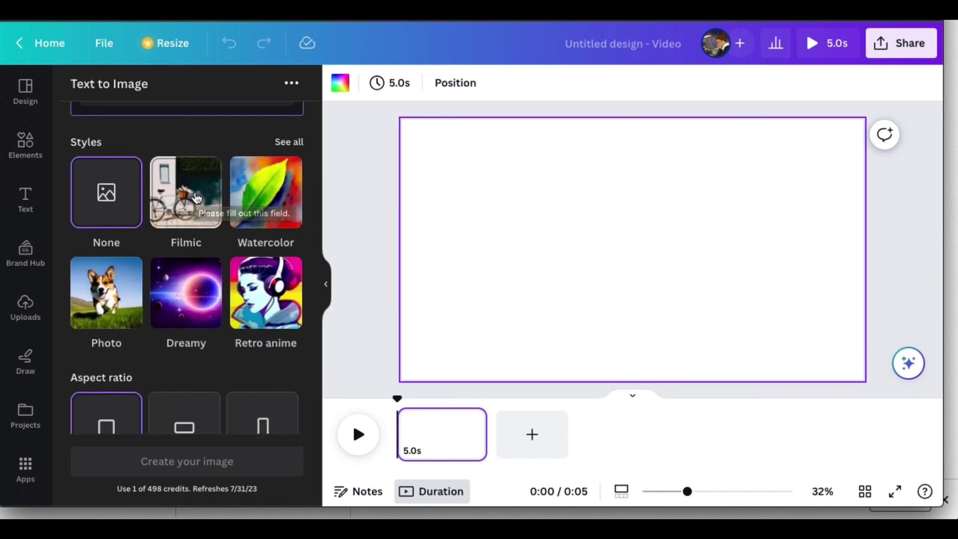
scroll(187, 225, "down", 2)
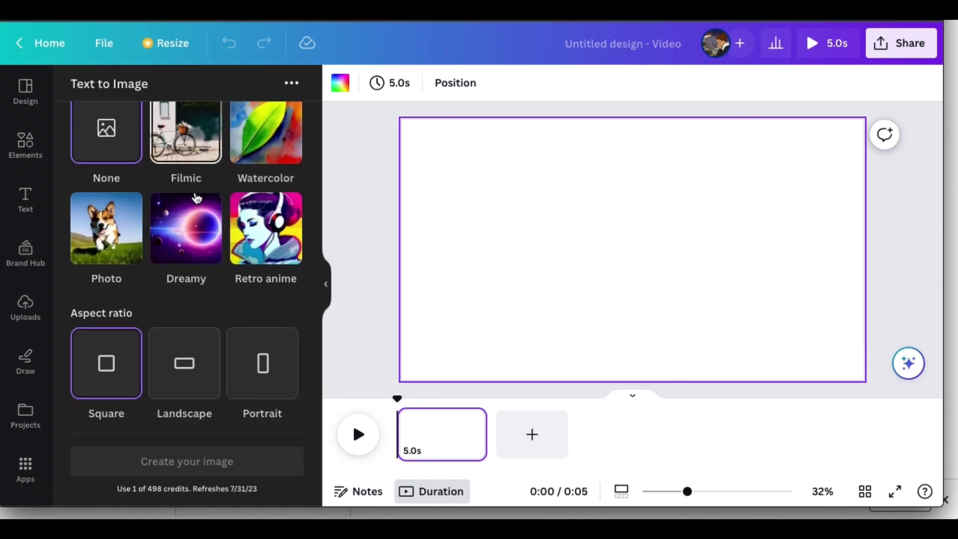
left_click(185, 367)
scroll(202, 296, "up", 3)
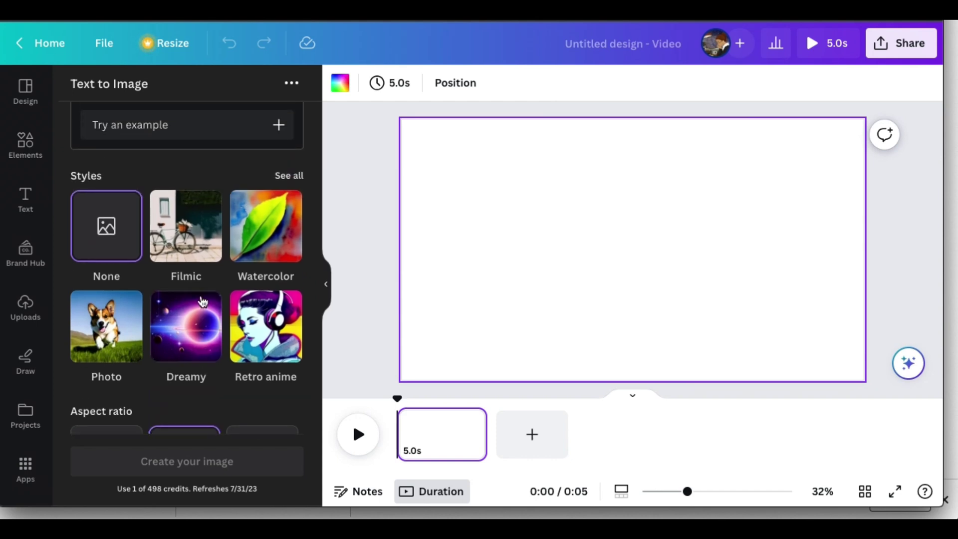
left_click(192, 238)
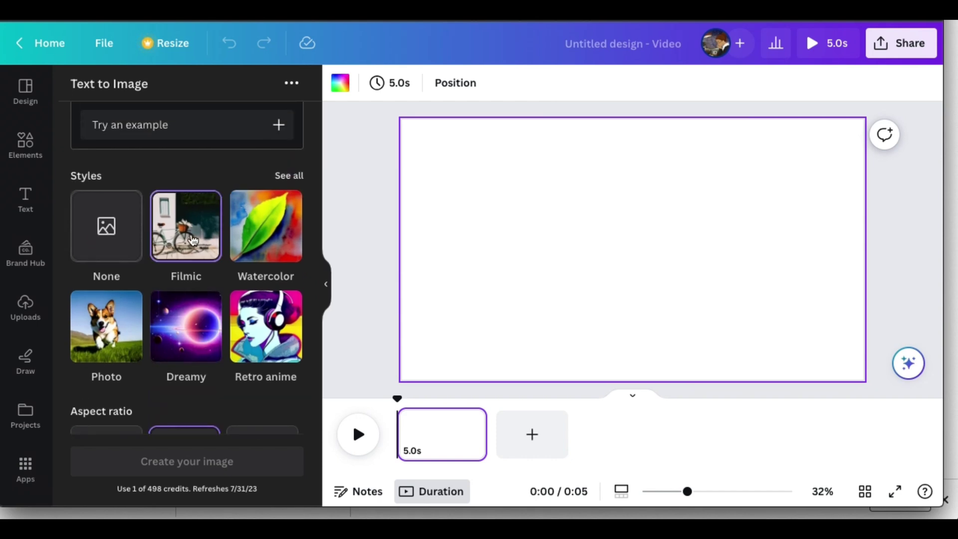
scroll(191, 225, "up", 3)
Replace the sample prompt with the beige-and-brown zen living room description and generate images.
left_click(189, 212)
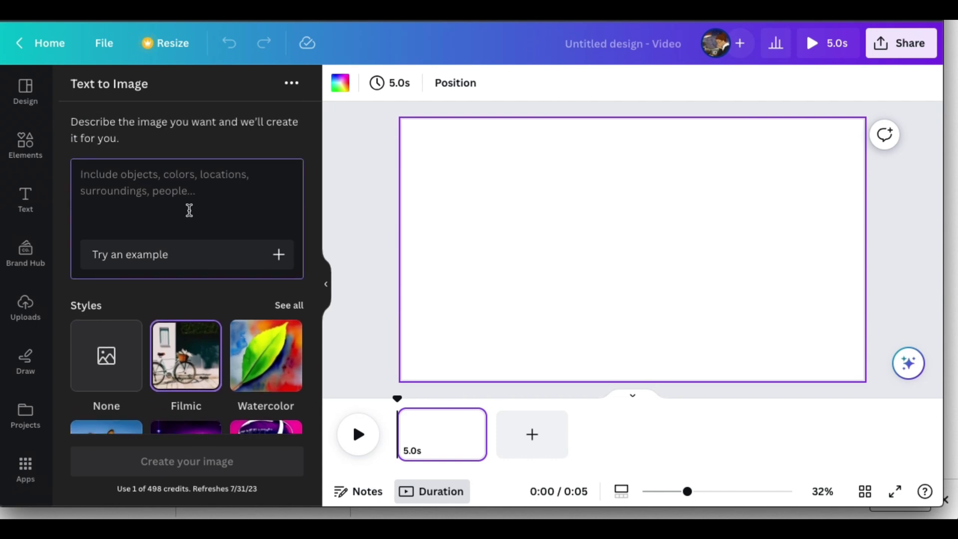
type("interior of a zen vibe living room, has a high ceiling and sliding window, overlooking balcony with view, the furnishing of the living room including the curtain will be beige and brown hues")
scroll(173, 194, "up", 2)
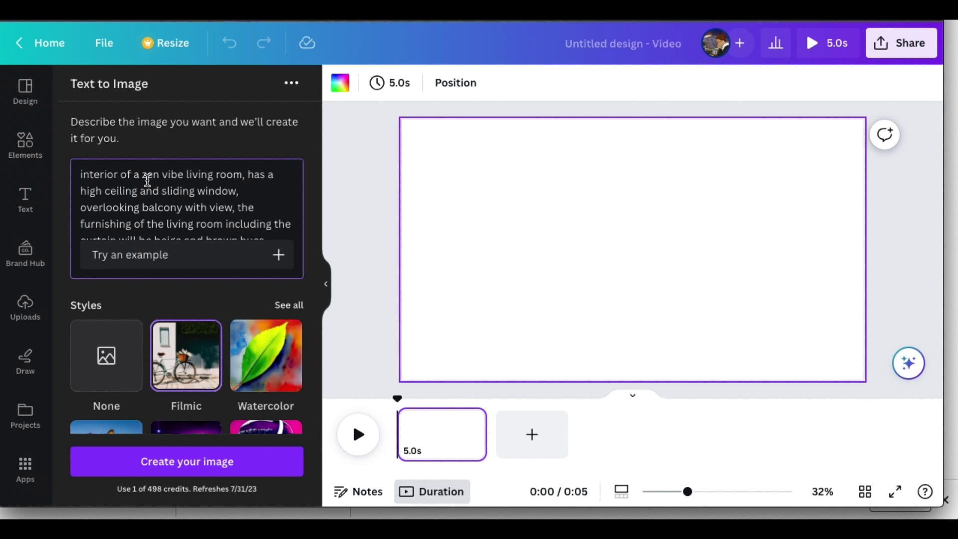
scroll(197, 187, "down", 1)
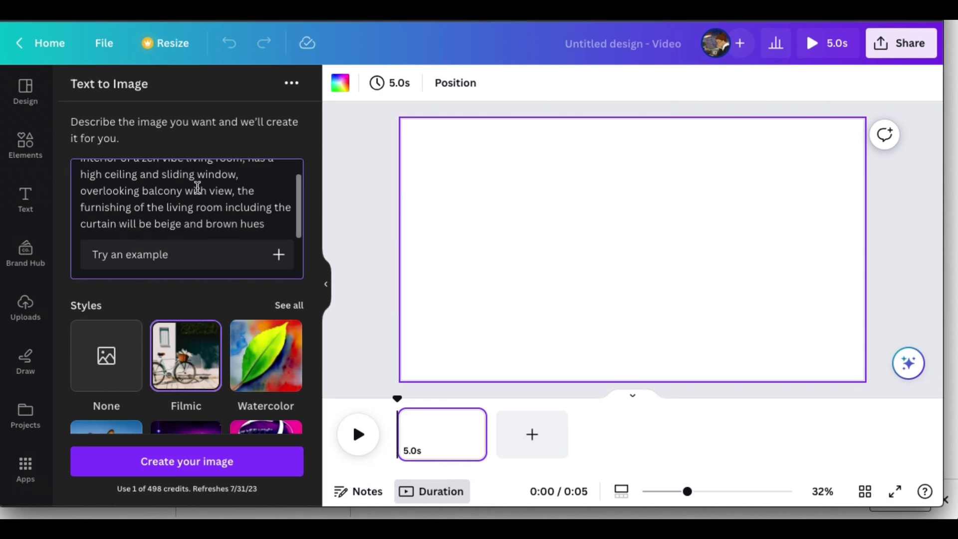
scroll(197, 188, "up", 1)
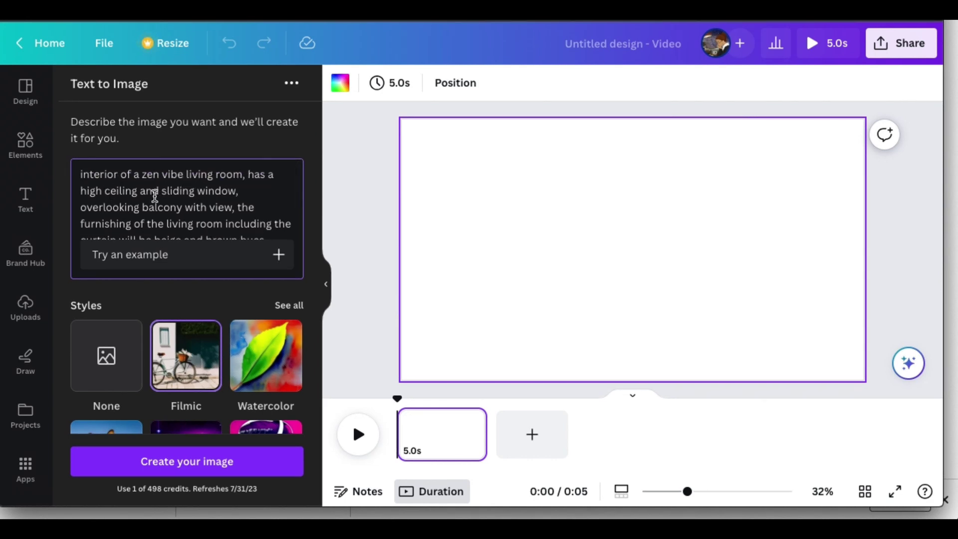
scroll(135, 201, "down", 1)
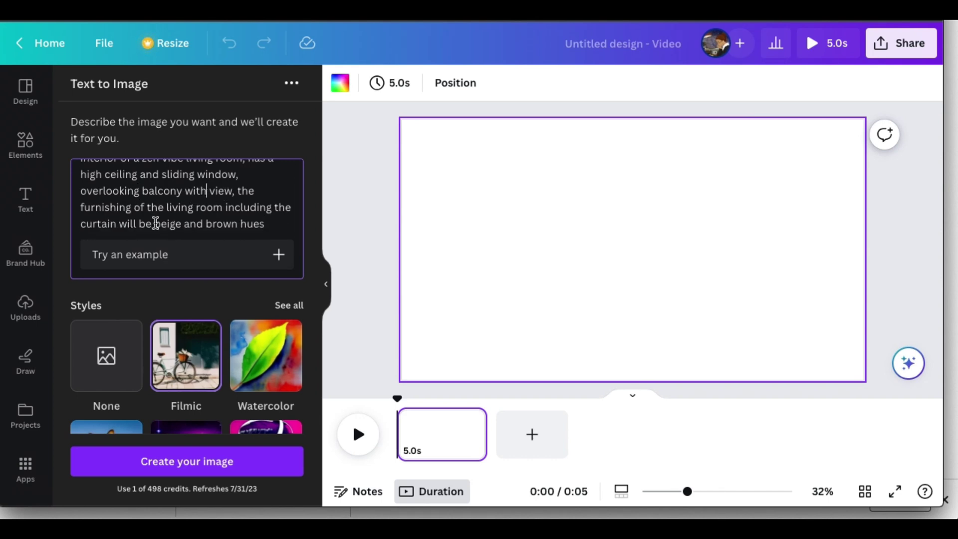
left_click(159, 258)
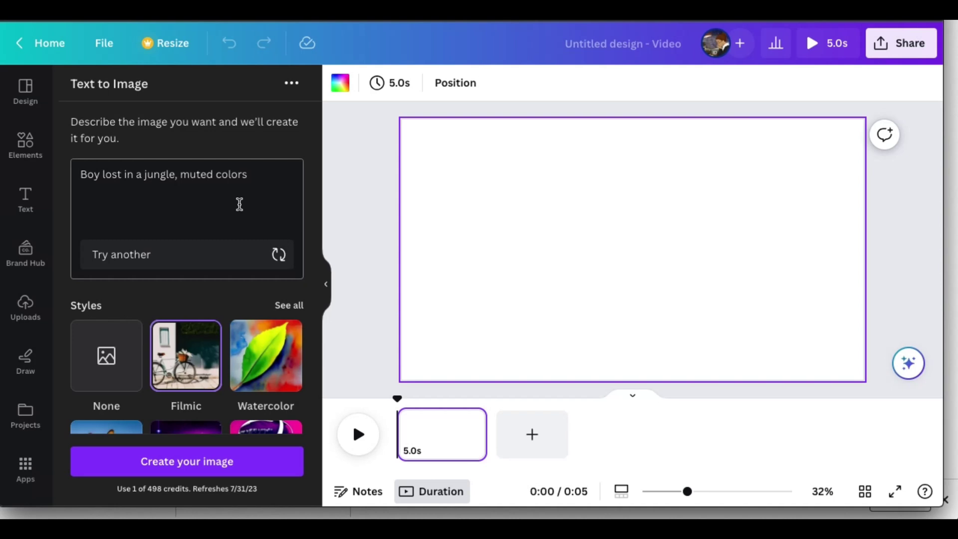
left_click_drag(247, 174, 38, 182)
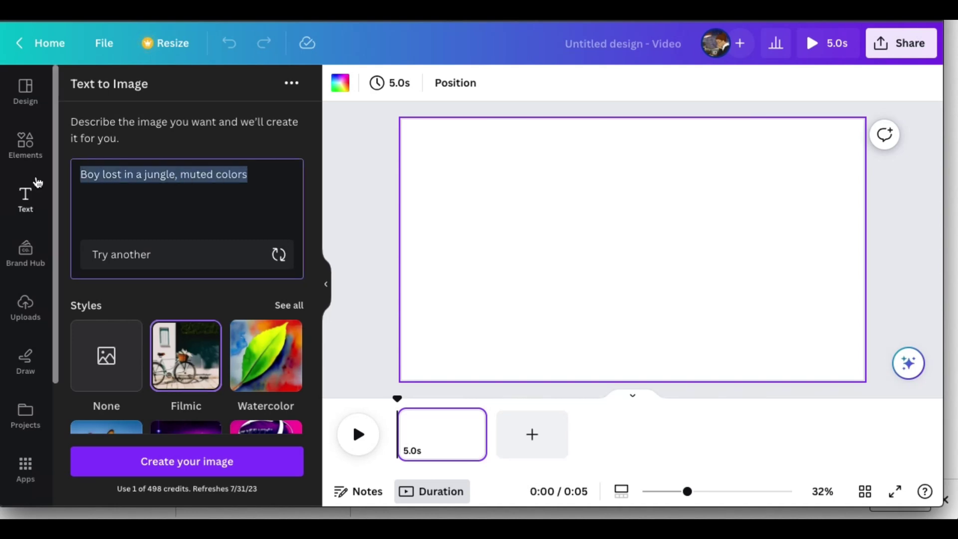
key("ctrl+v")
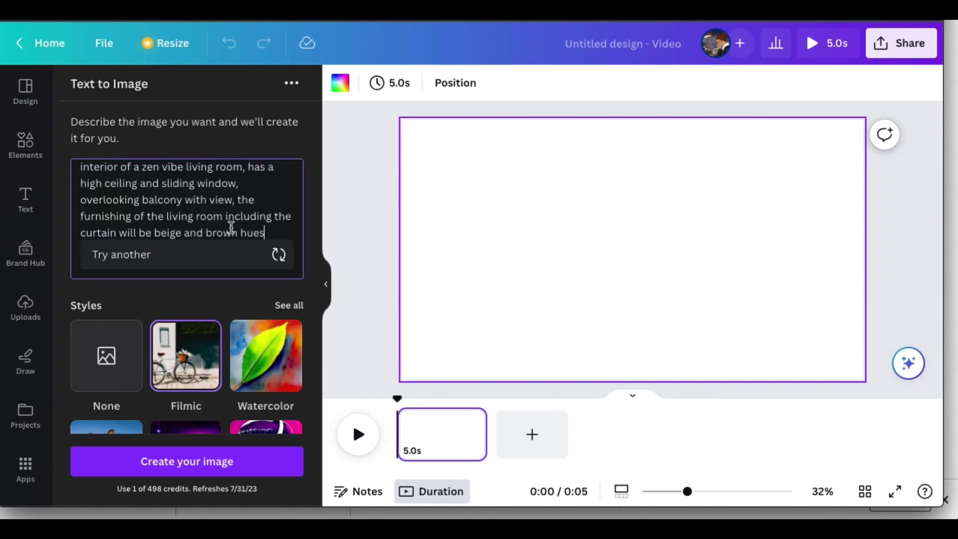
key("Return")
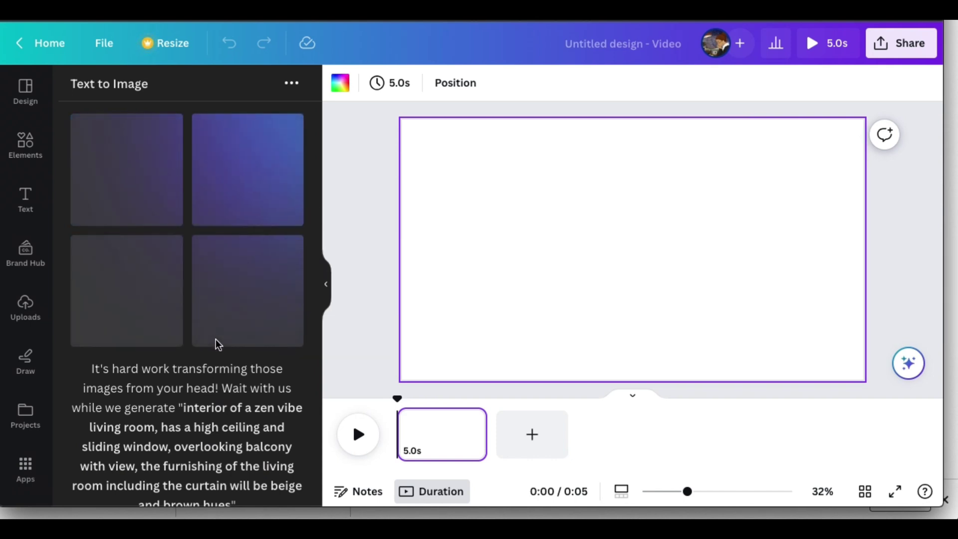
scroll(216, 340, "down", 1)
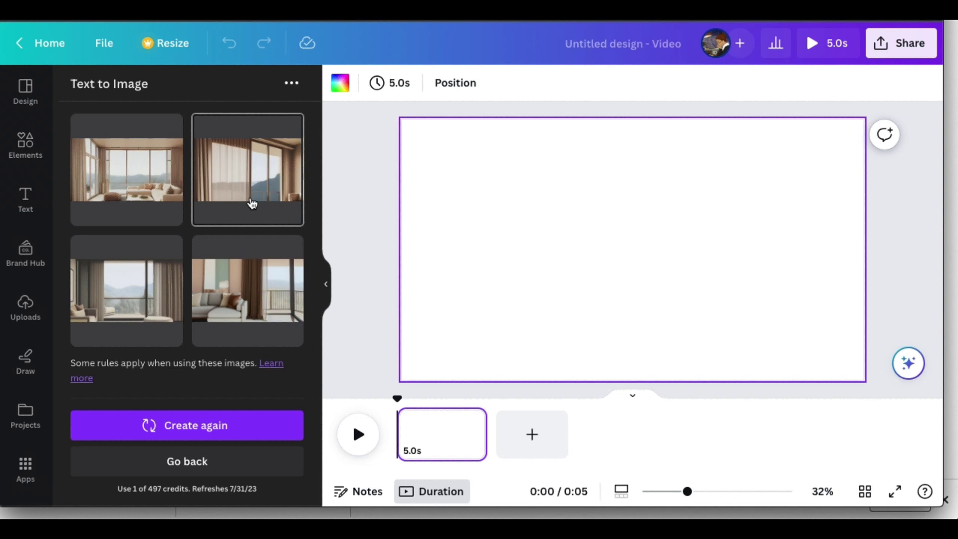
Insert the bottom-right living room image and stretch its edges to fill the page.
left_click(248, 298)
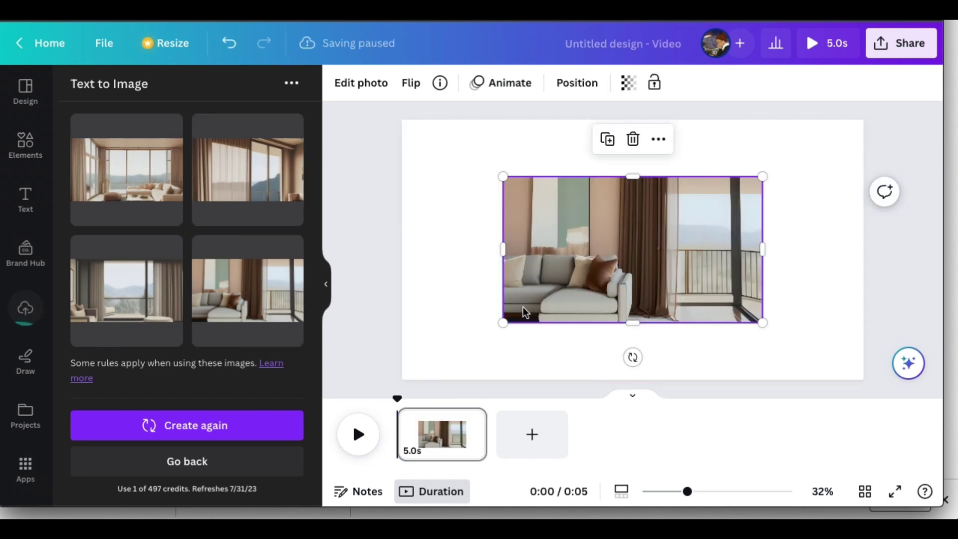
left_click_drag(503, 323, 412, 372)
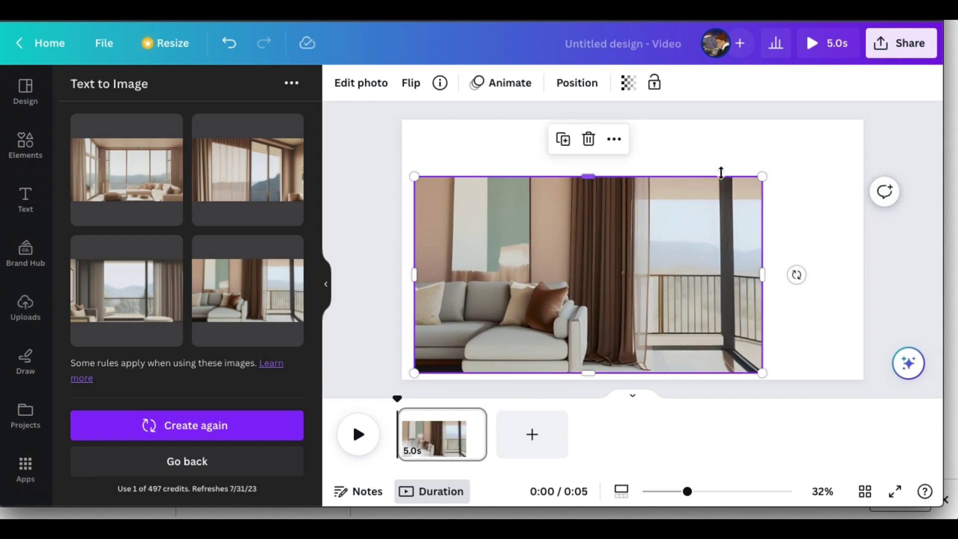
left_click_drag(764, 174, 855, 125)
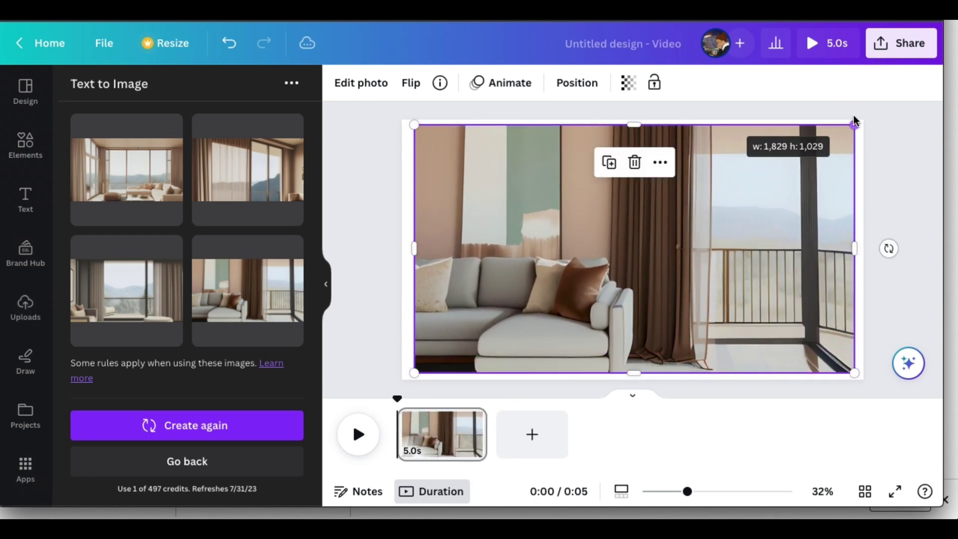
left_click_drag(414, 253, 402, 253)
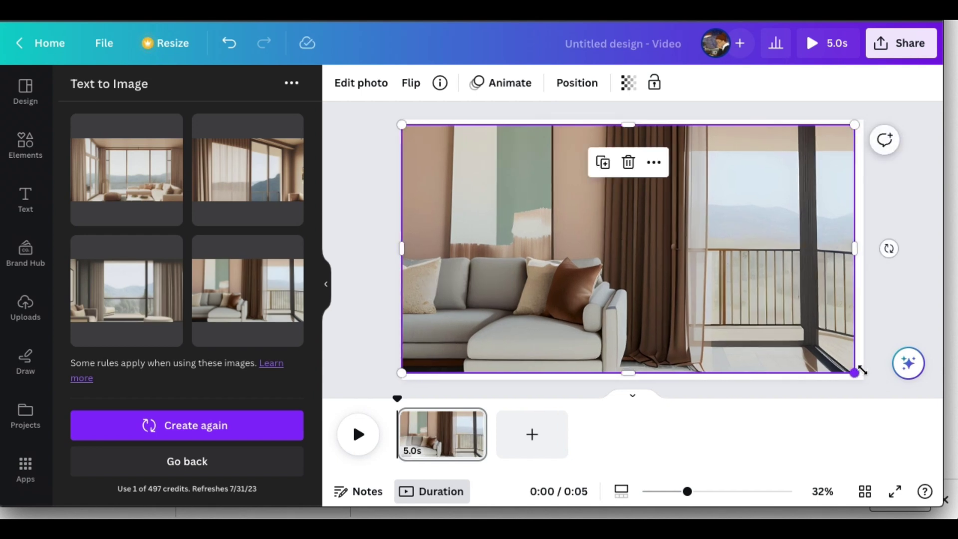
left_click_drag(859, 370, 866, 376)
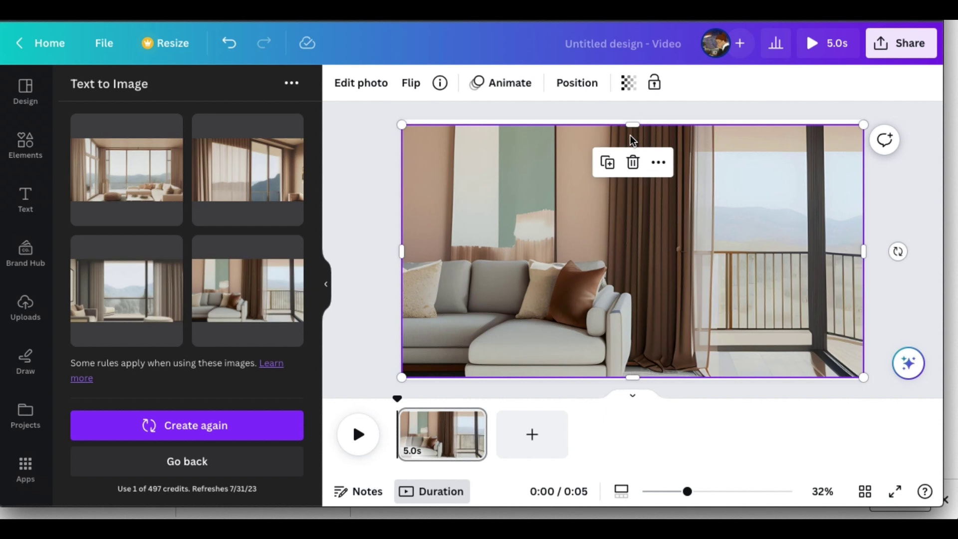
left_click_drag(631, 125, 630, 116)
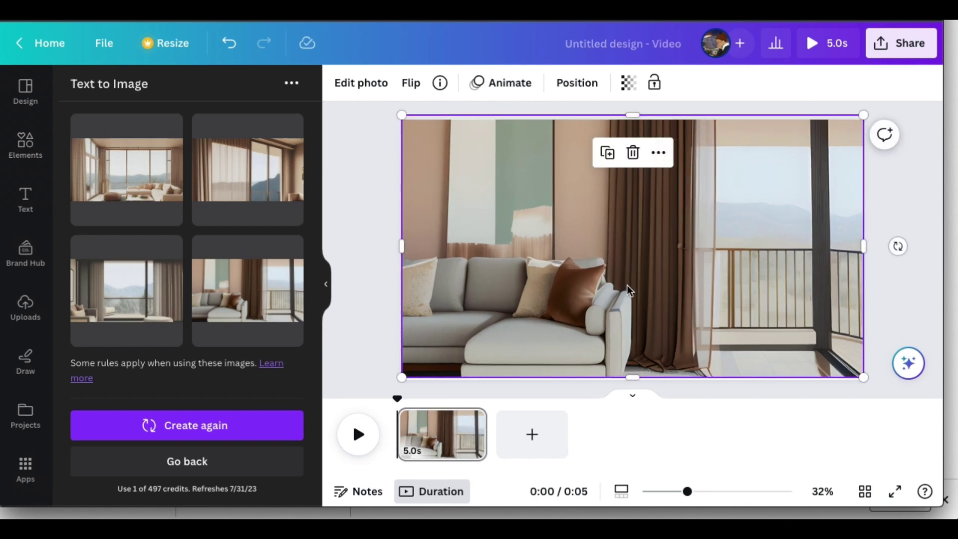
Delete the placed image, try the second result, then insert the first generated image.
key("Delete")
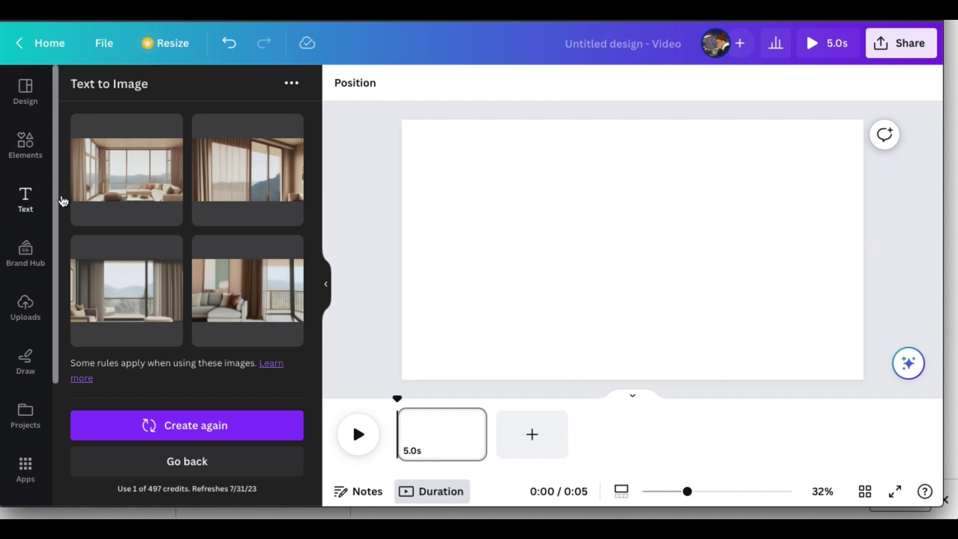
left_click(231, 179)
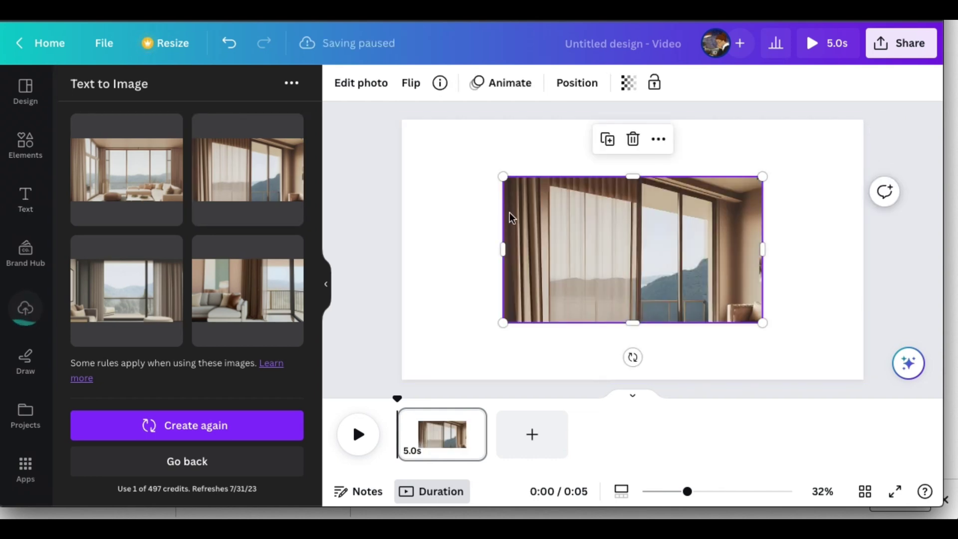
key("Delete")
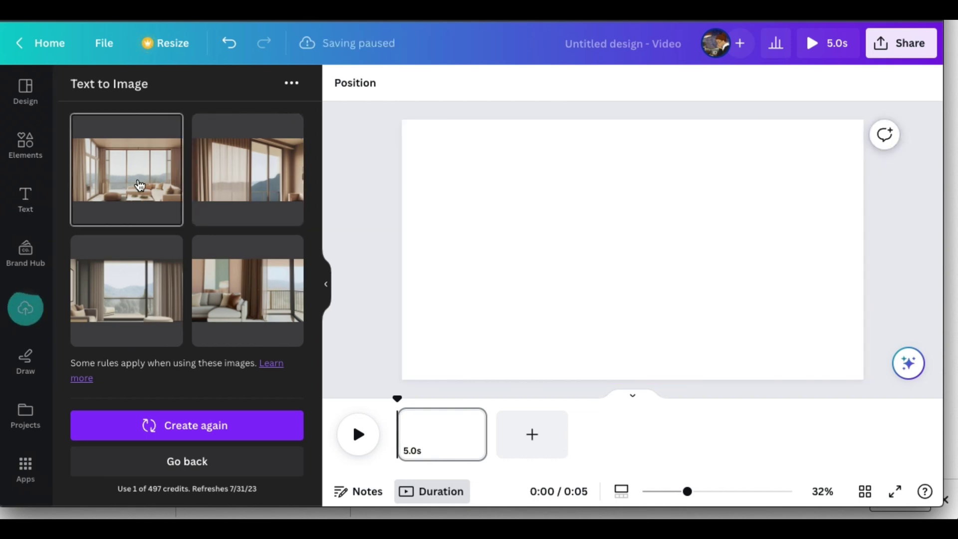
left_click(127, 170)
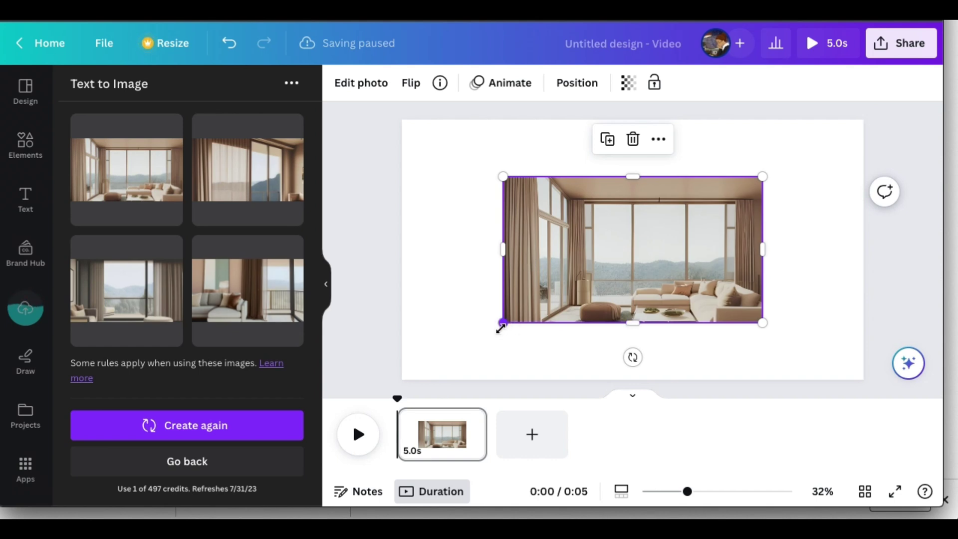
Stretch the first room image out to all four page corners and deselect it.
left_click_drag(500, 328, 402, 380)
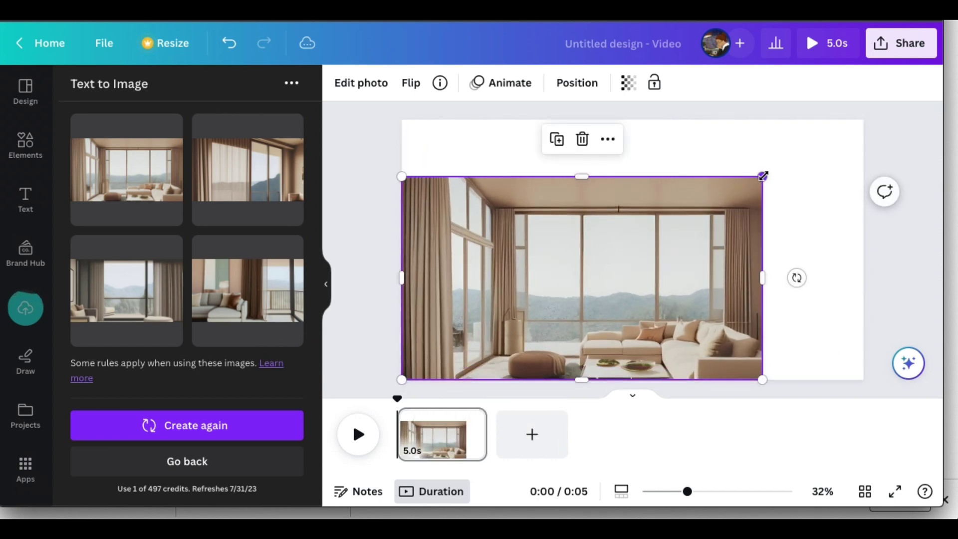
left_click_drag(763, 178, 866, 115)
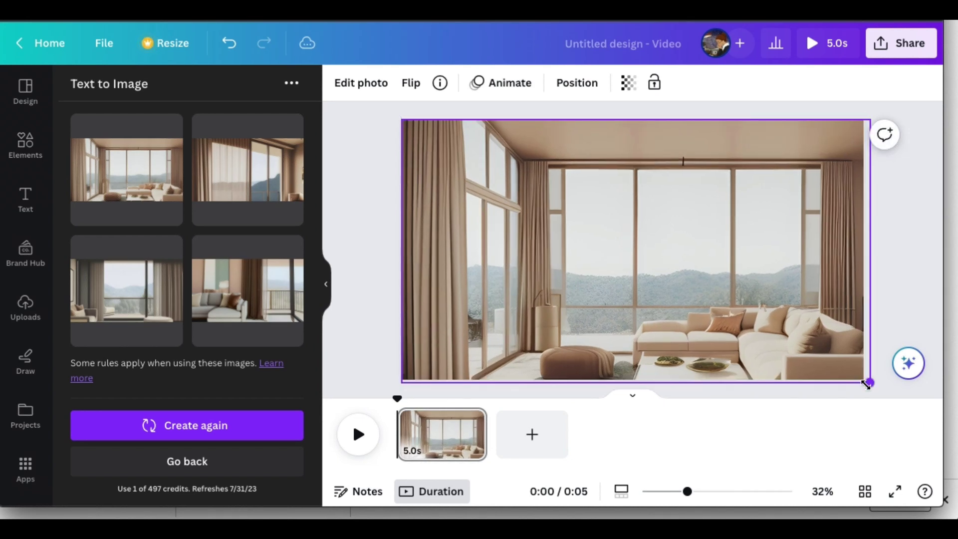
left_click_drag(862, 379, 870, 384)
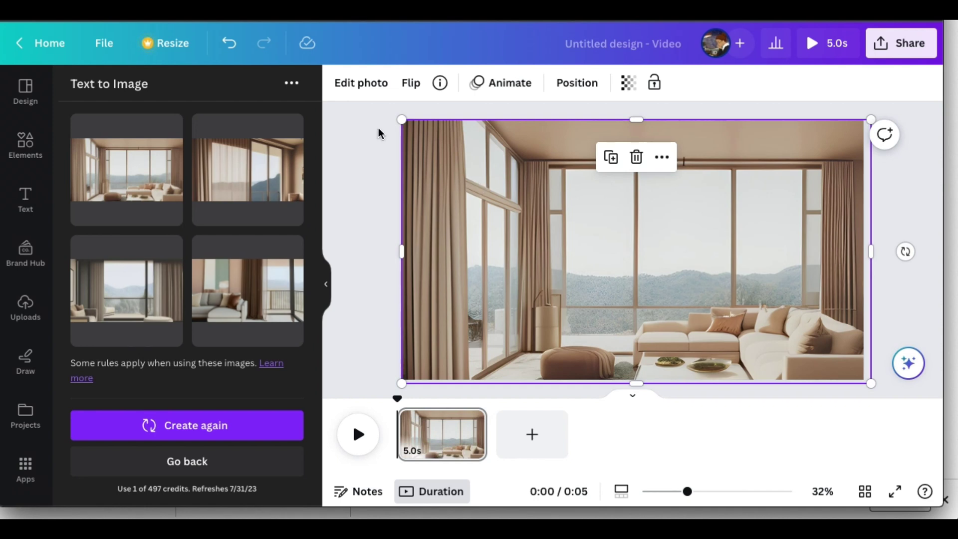
left_click_drag(402, 116, 399, 113)
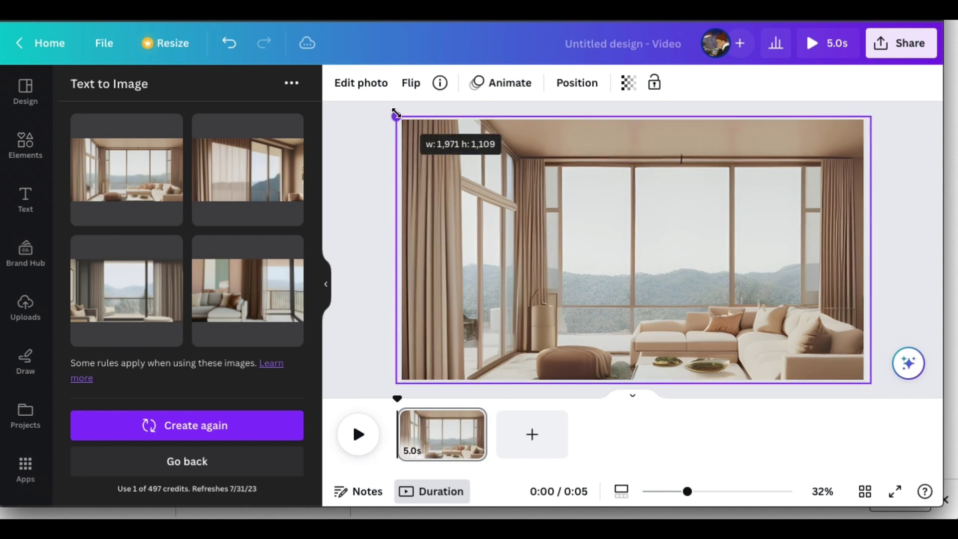
left_click(366, 224)
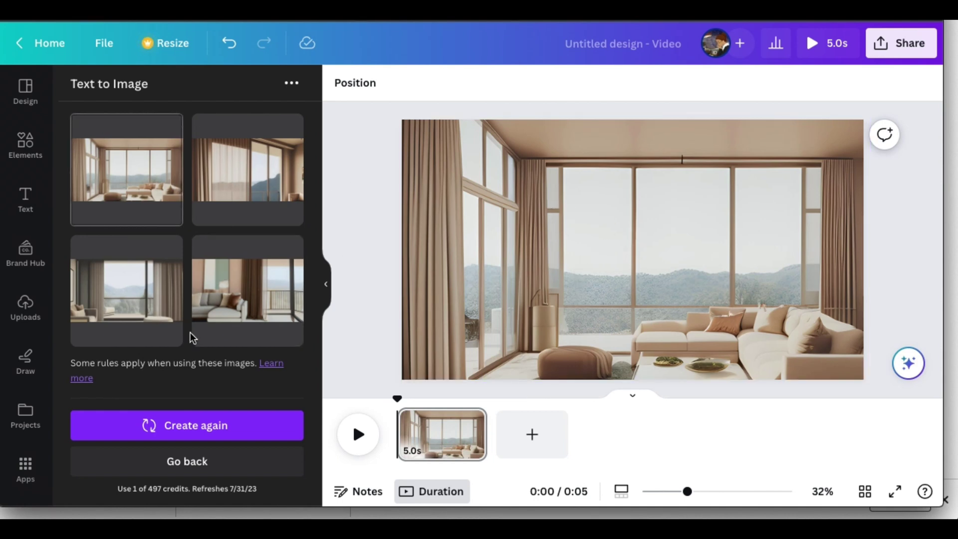
scroll(190, 333, "down", 4)
scroll(190, 332, "down", 3)
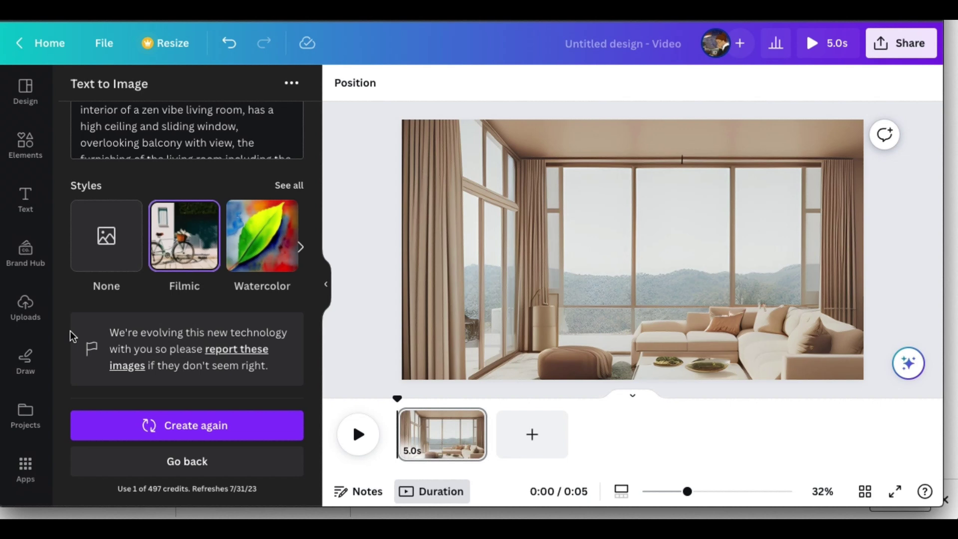
Add the uploaded woman-in-blue mug photo to the room and open Edit photo.
left_click(26, 305)
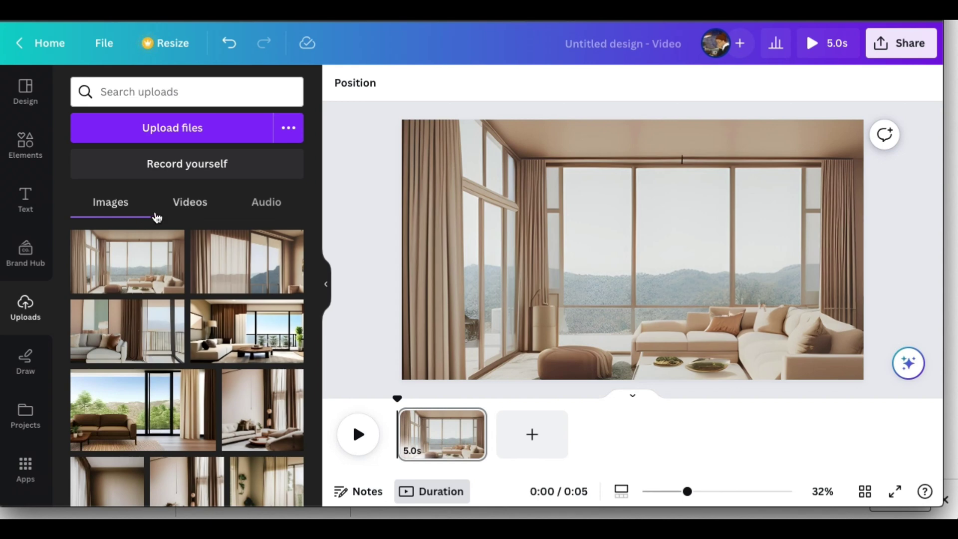
scroll(187, 337, "down", 10)
scroll(225, 375, "up", 3)
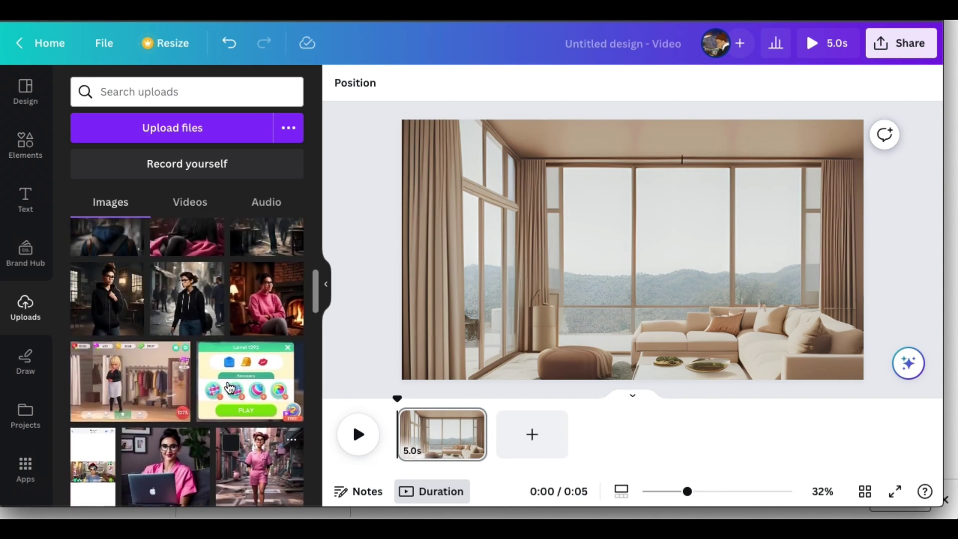
scroll(228, 381, "up", 5)
scroll(228, 381, "up", 5)
scroll(228, 381, "down", 2)
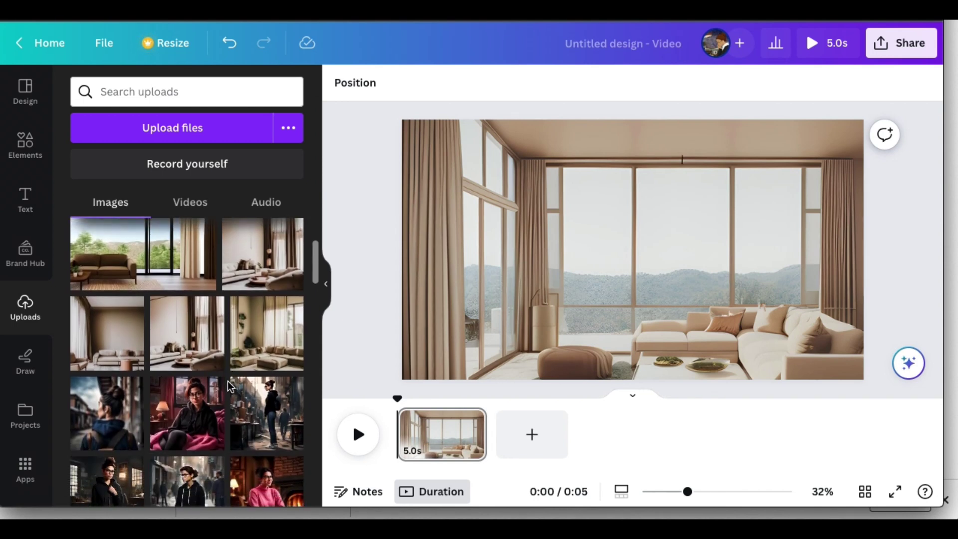
scroll(116, 435, "down", 5)
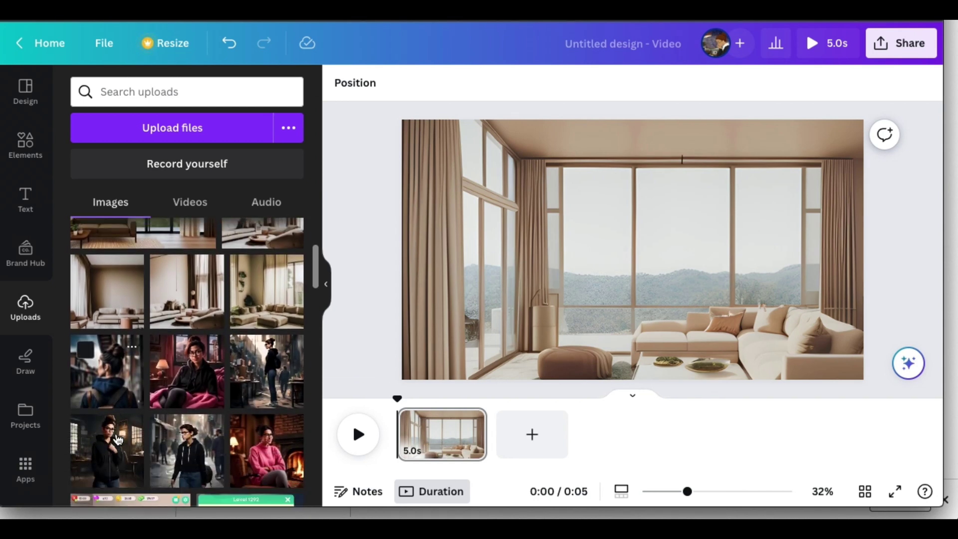
scroll(116, 433, "down", 5)
scroll(116, 433, "down", 3)
scroll(117, 433, "down", 1)
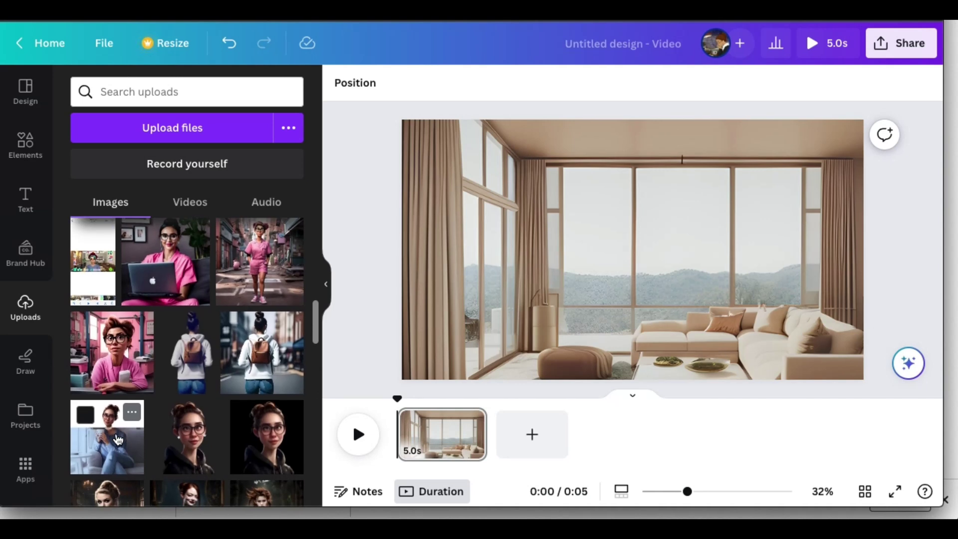
left_click(116, 437)
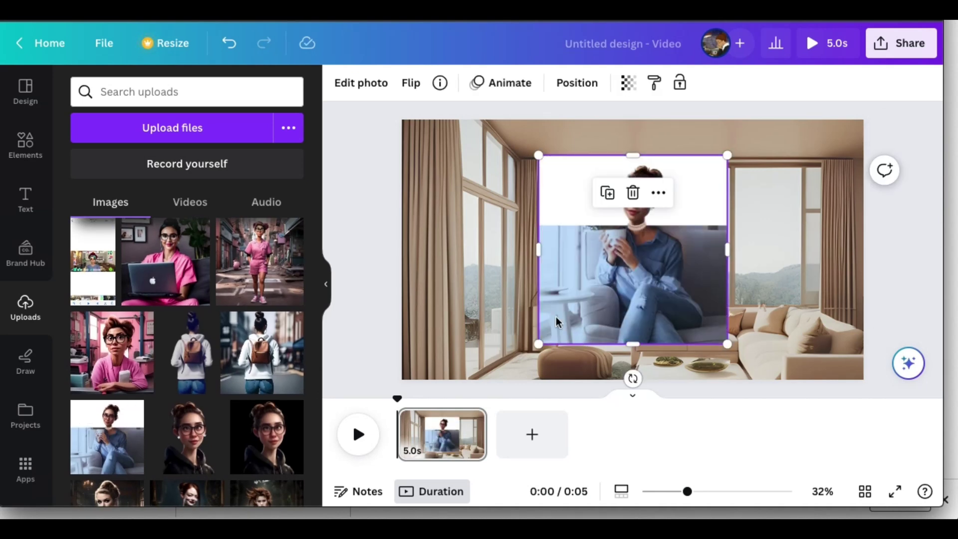
left_click(361, 82)
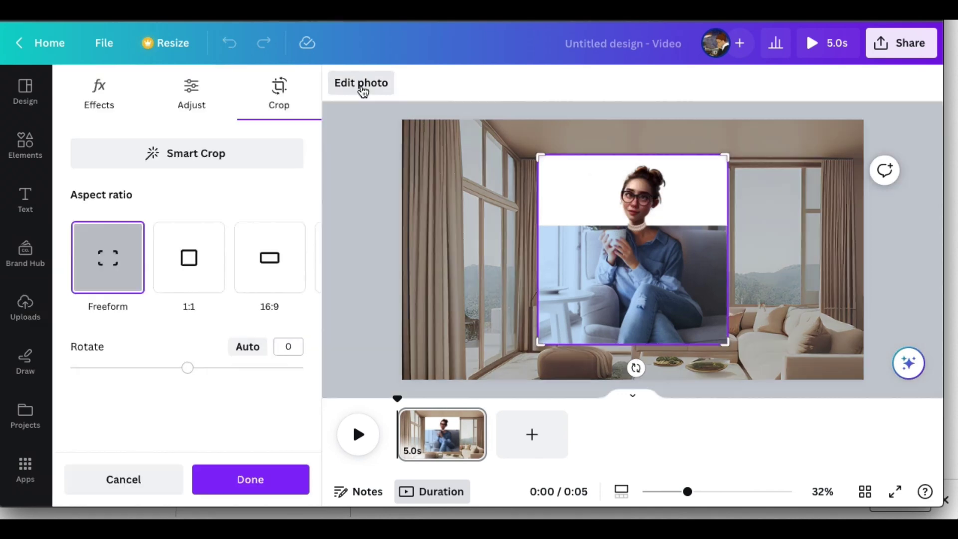
Remove the woman photo's background with BG Remover and move her toward the bottom right.
left_click(100, 94)
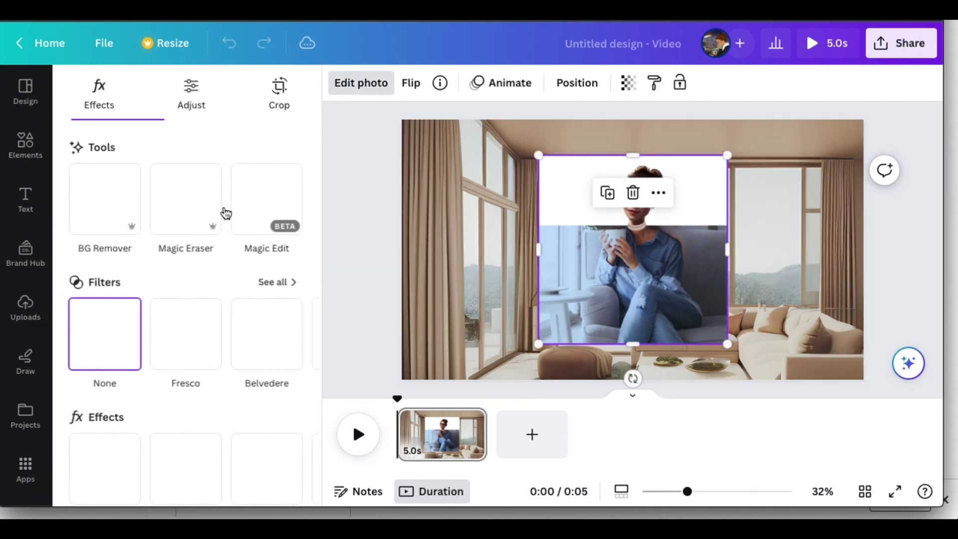
left_click(107, 199)
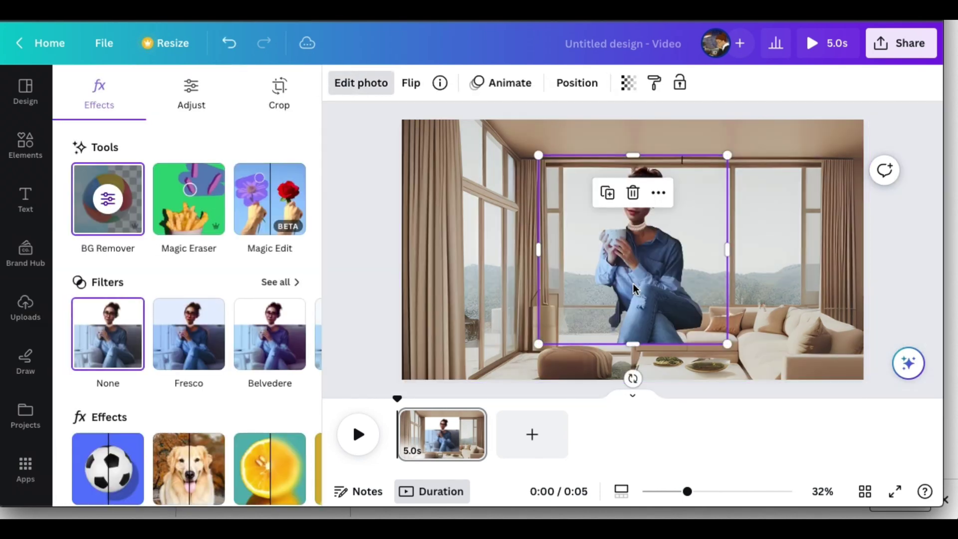
mouse_move(653, 287)
left_mouse_down()
mouse_move(764, 331)
mouse_move(748, 330)
left_mouse_up()
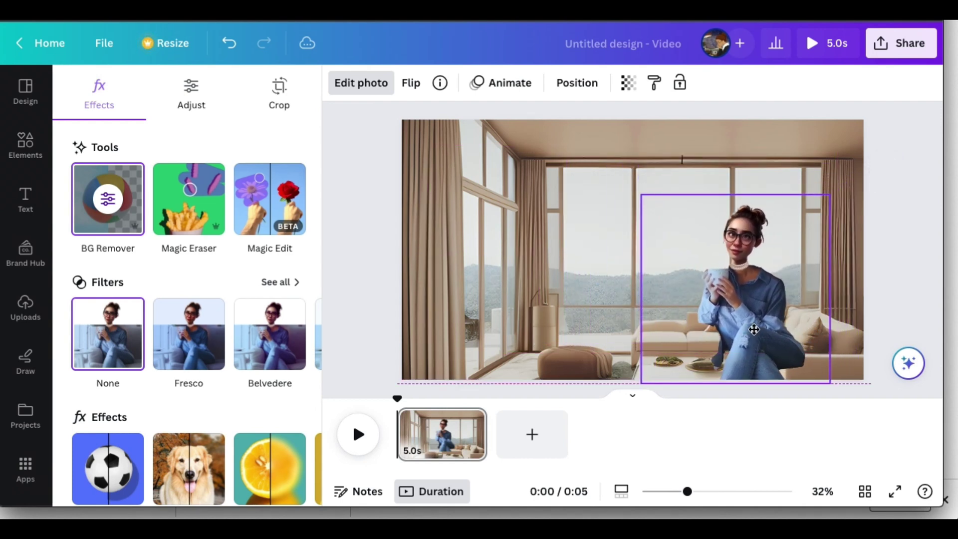
left_click_drag(635, 195, 695, 263)
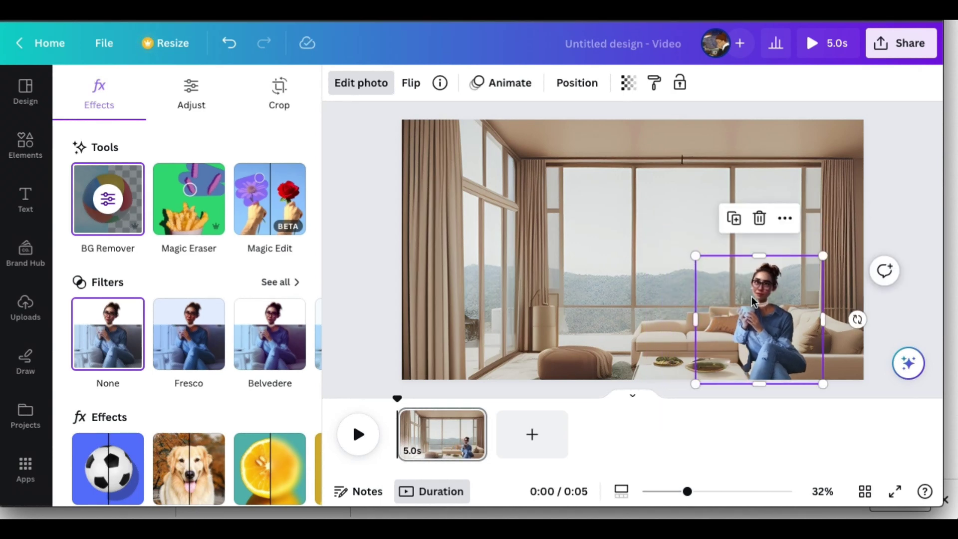
left_click_drag(752, 296, 810, 308)
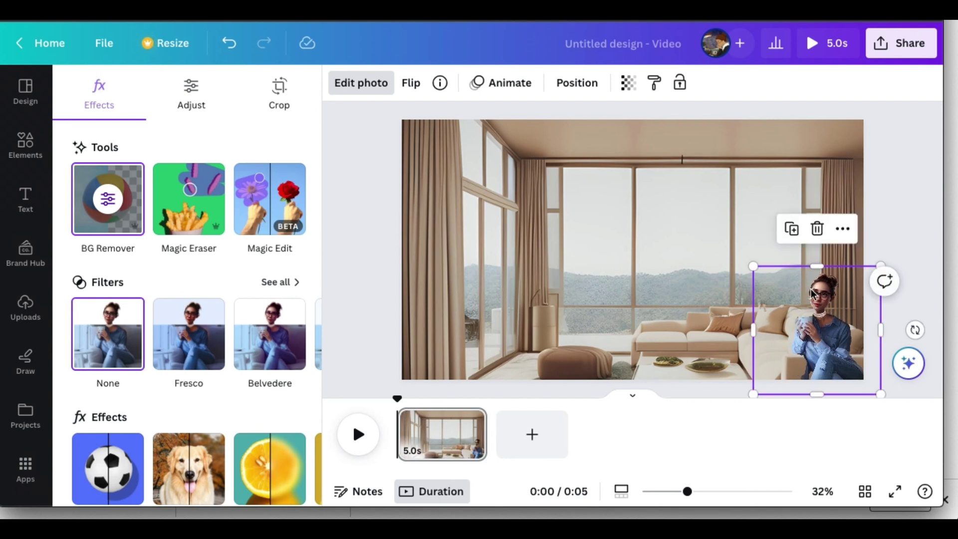
Shrink the woman to a smaller size on the sofa in the bottom-right corner.
left_click_drag(755, 267, 759, 269)
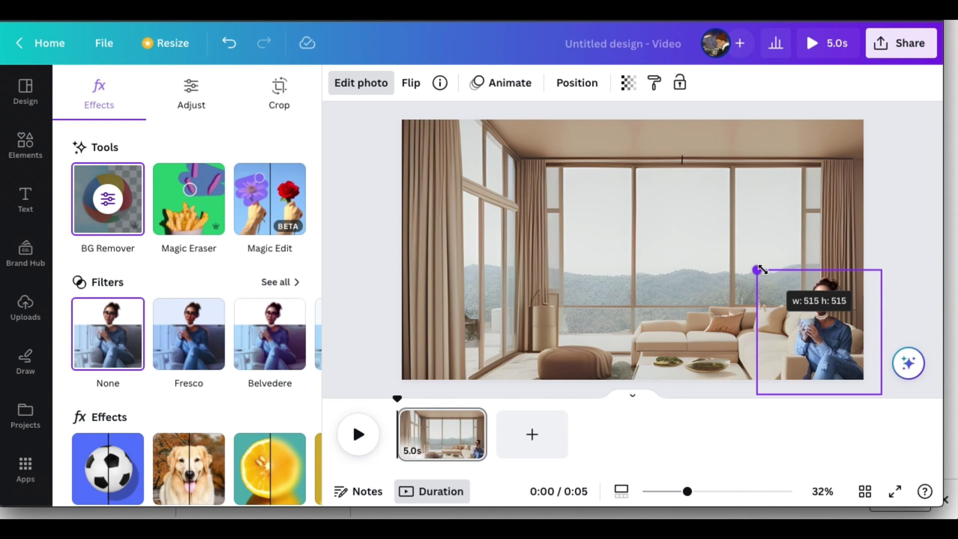
left_click(711, 226)
left_click(820, 314)
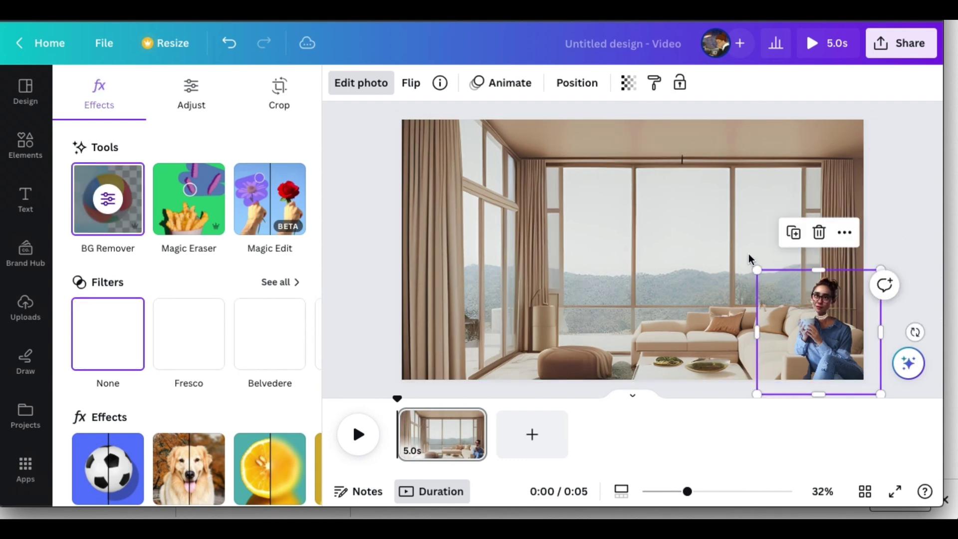
left_click_drag(756, 270, 721, 244)
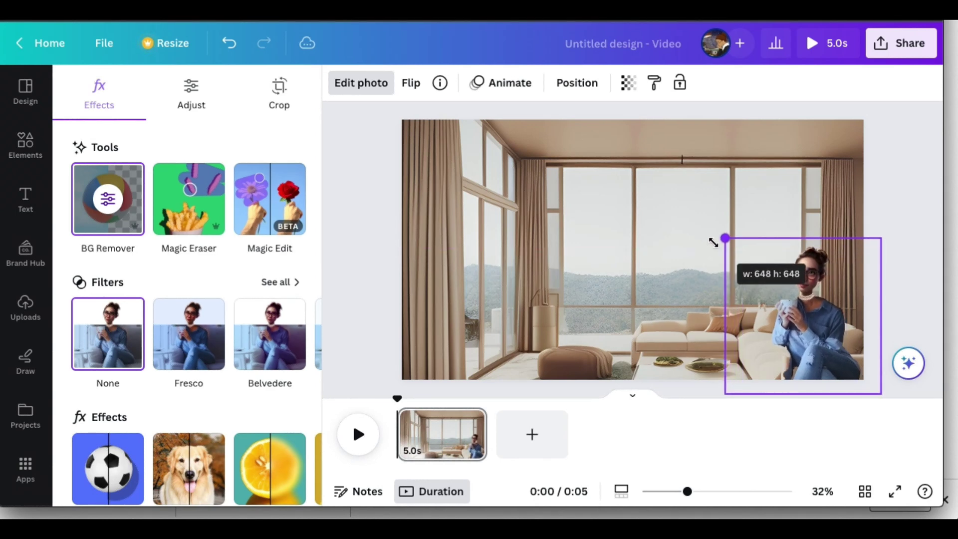
left_click_drag(721, 243, 751, 264)
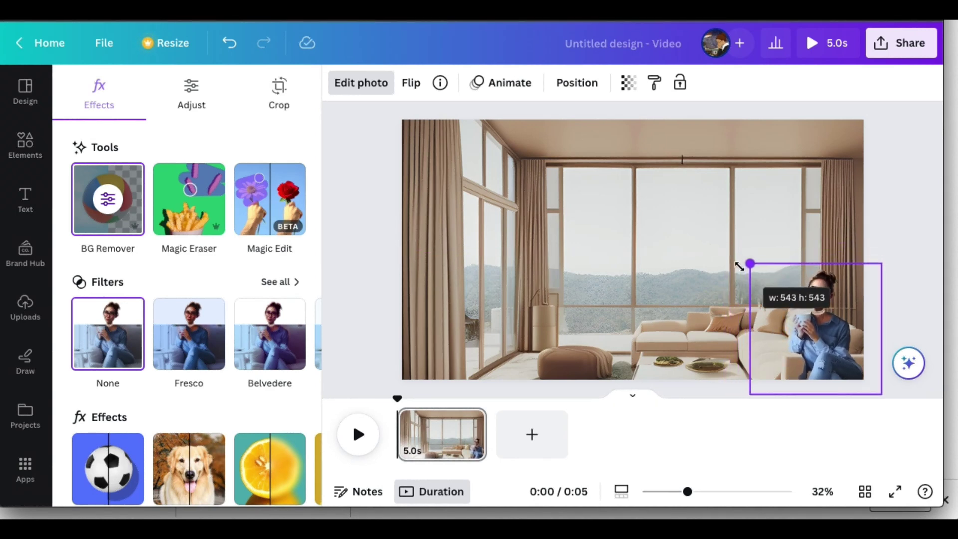
left_click(676, 206)
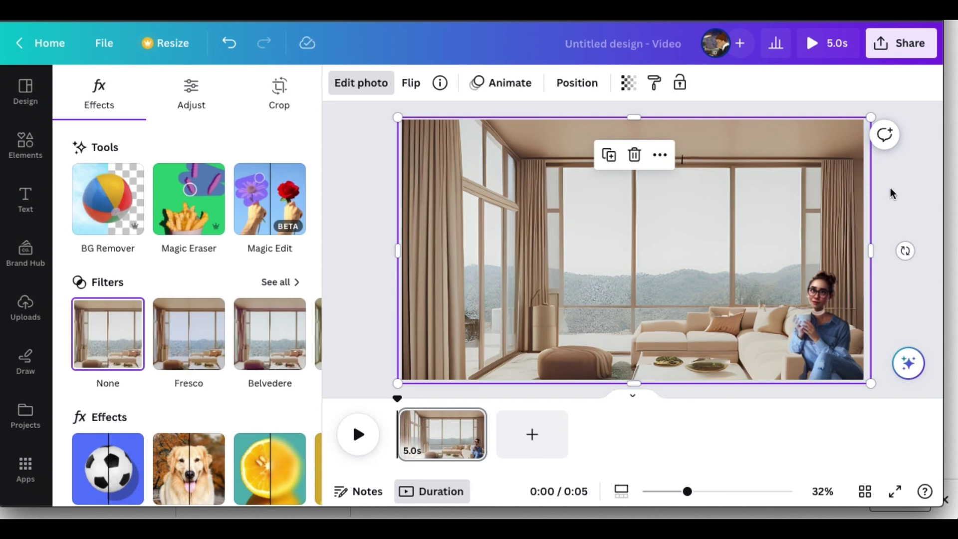
Preview the video, then delete the woman in blue from the design.
left_click(361, 433)
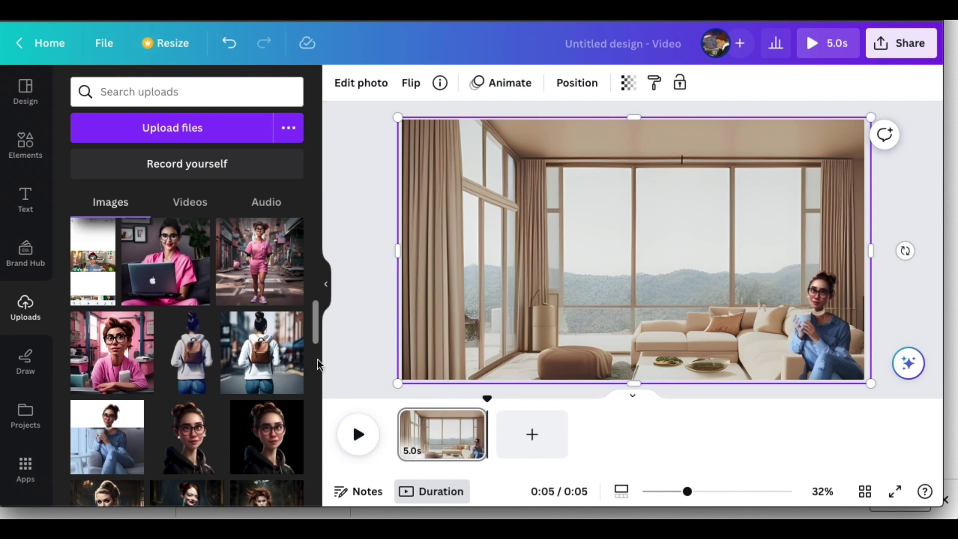
left_click(815, 309)
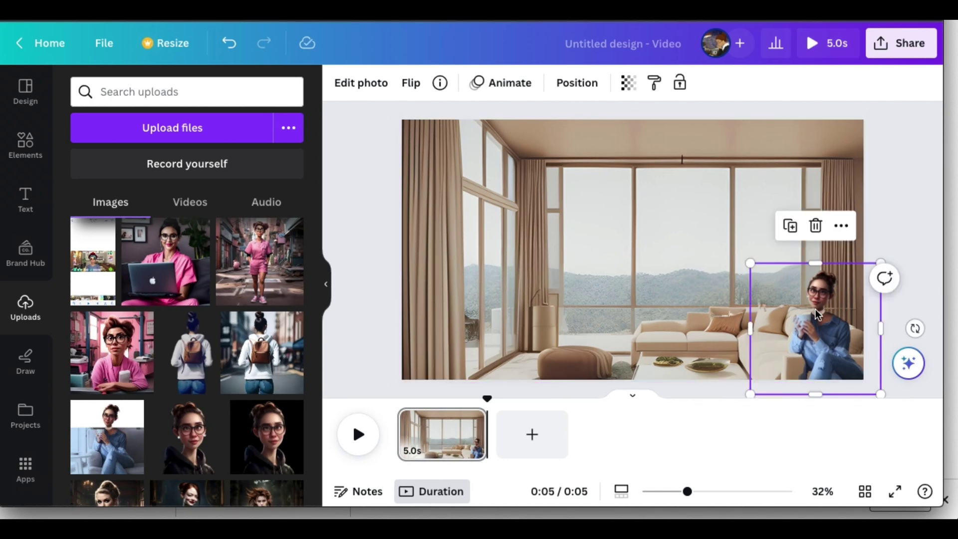
key("Delete")
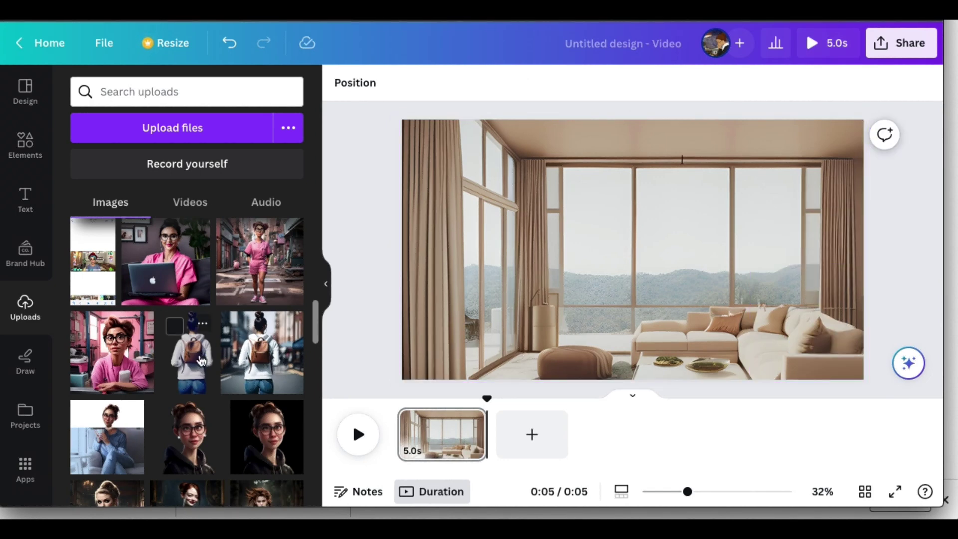
Add the backpack woman image, shrink her and place her on the left near the window.
left_click(193, 353)
left_click_drag(632, 247, 525, 317)
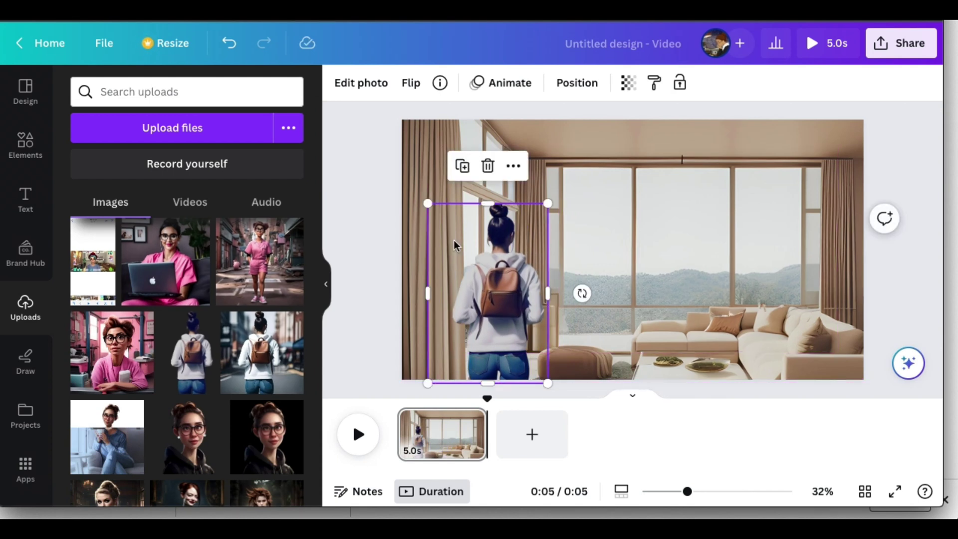
left_click_drag(427, 206, 451, 229)
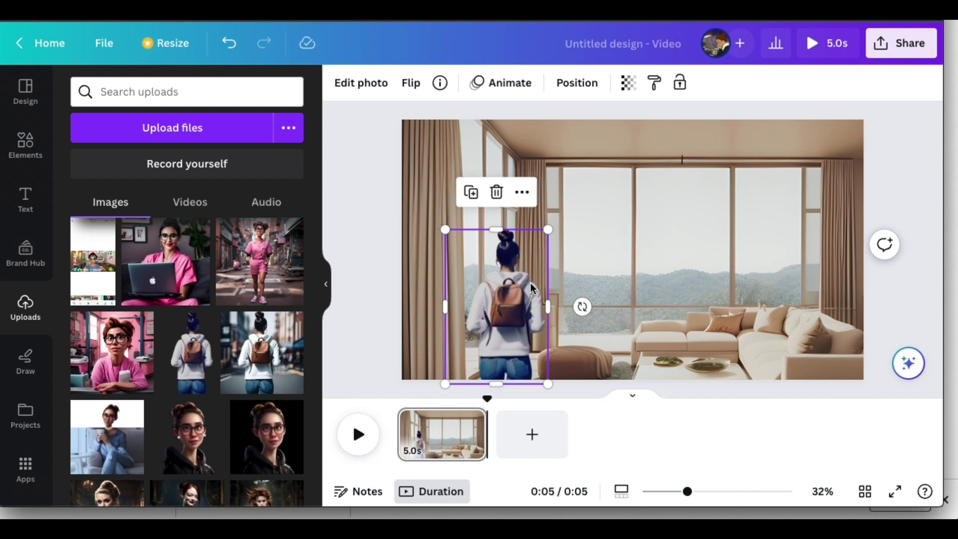
mouse_move(532, 287)
left_mouse_down()
mouse_move(575, 287)
mouse_move(554, 288)
left_mouse_up()
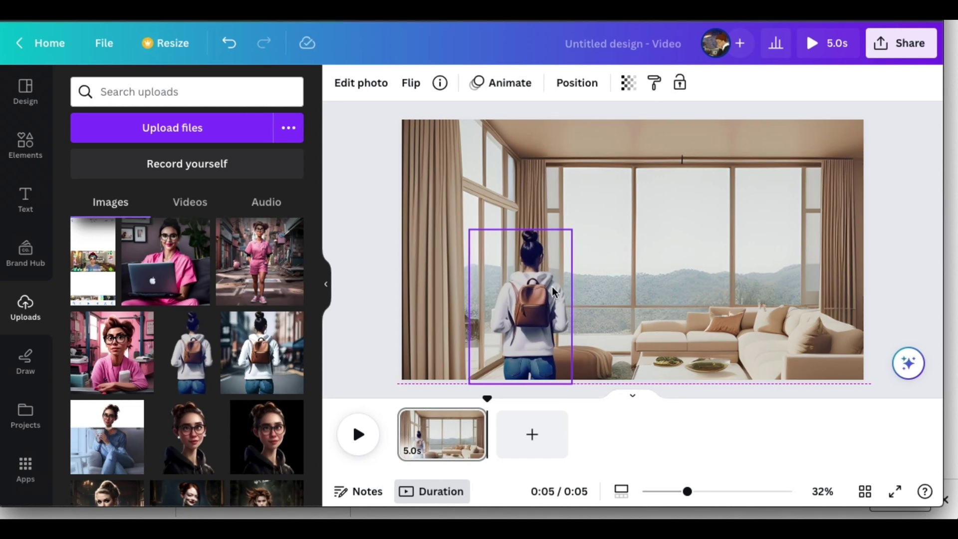
left_click(618, 264)
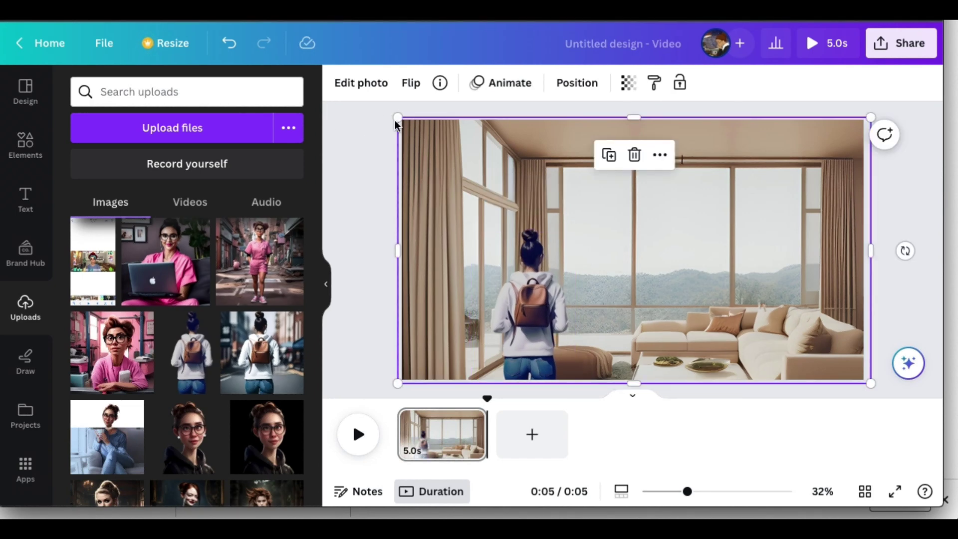
Start a Create an Animation path and trace the backpack woman's motion across the room.
left_click(491, 88)
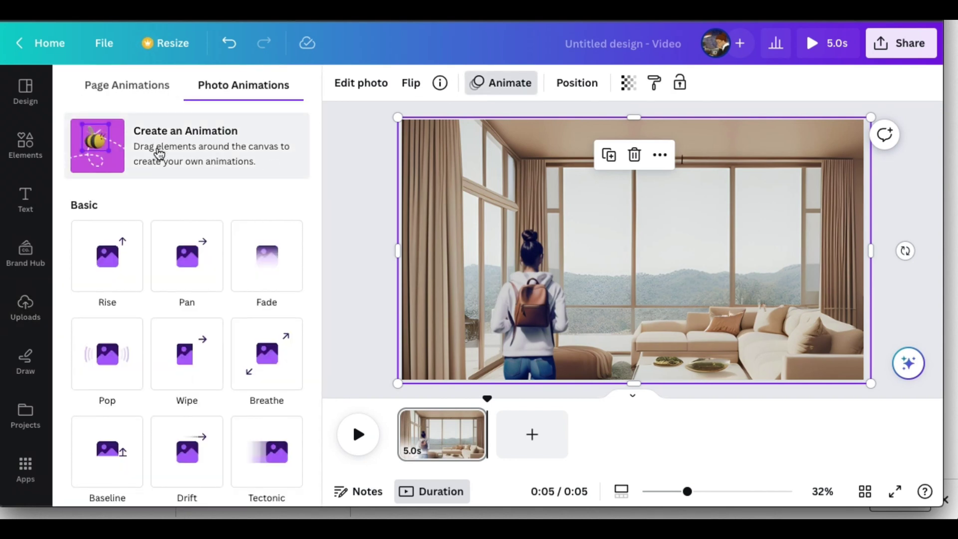
left_click(157, 152)
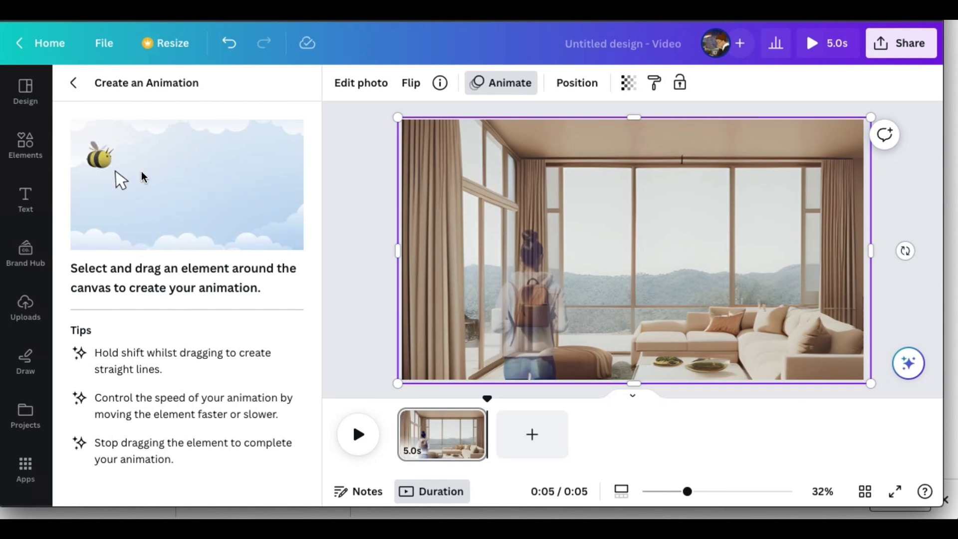
mouse_move(523, 307)
left_mouse_down()
mouse_move(514, 266)
mouse_move(664, 299)
mouse_move(745, 297)
left_mouse_up()
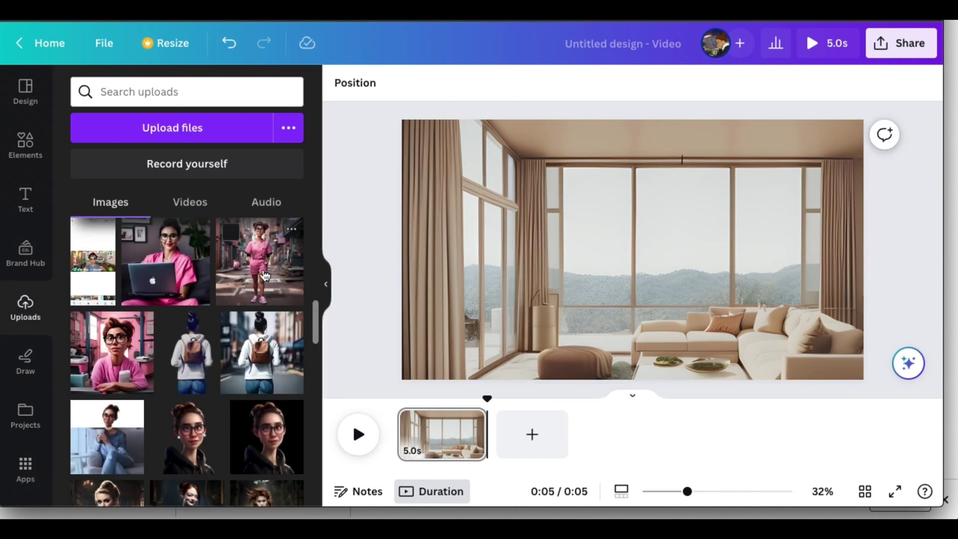
Add the pink-outfit woman photo and remove its background with BG Remover.
left_click(264, 276)
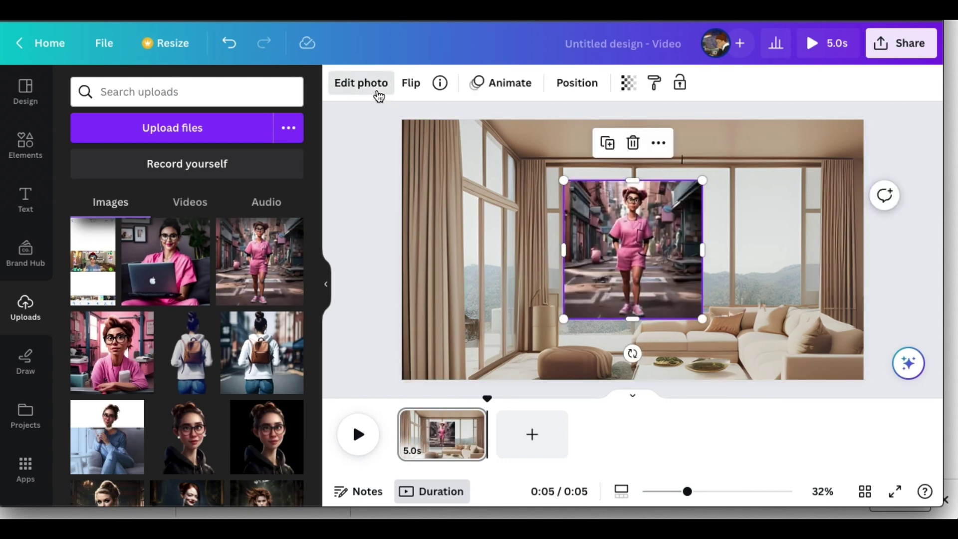
left_click(360, 82)
left_click(108, 198)
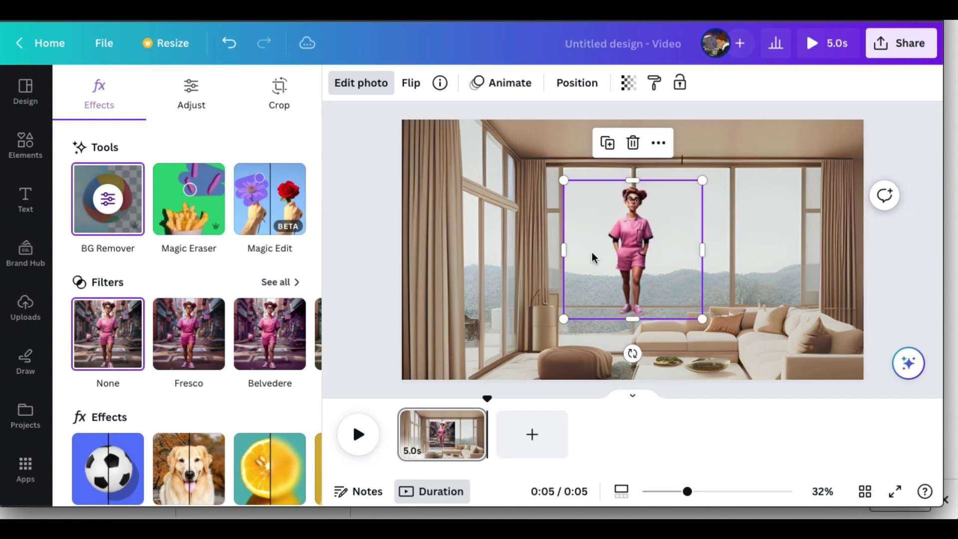
Resize the pink-outfit woman smaller and position her at the lower left of the room.
left_click_drag(636, 251, 517, 314)
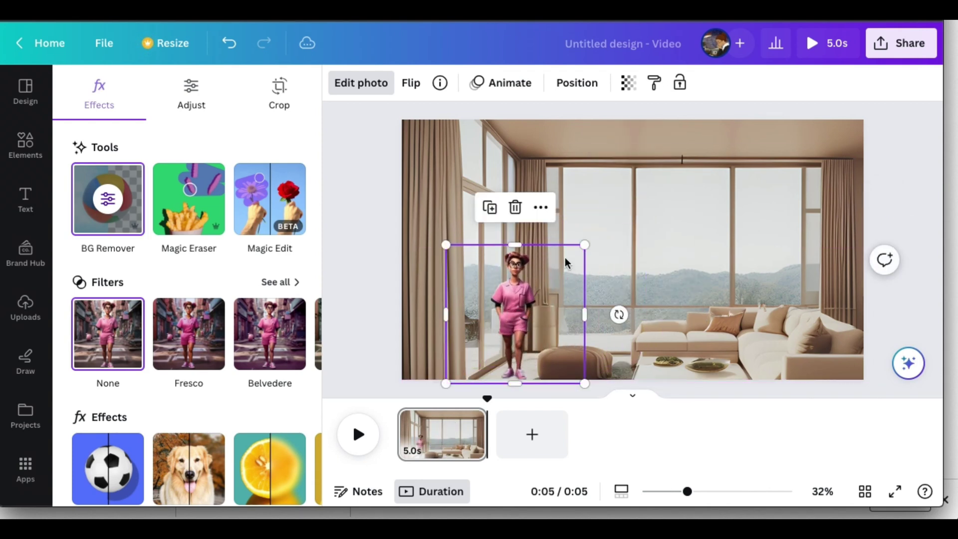
left_click_drag(584, 247, 647, 183)
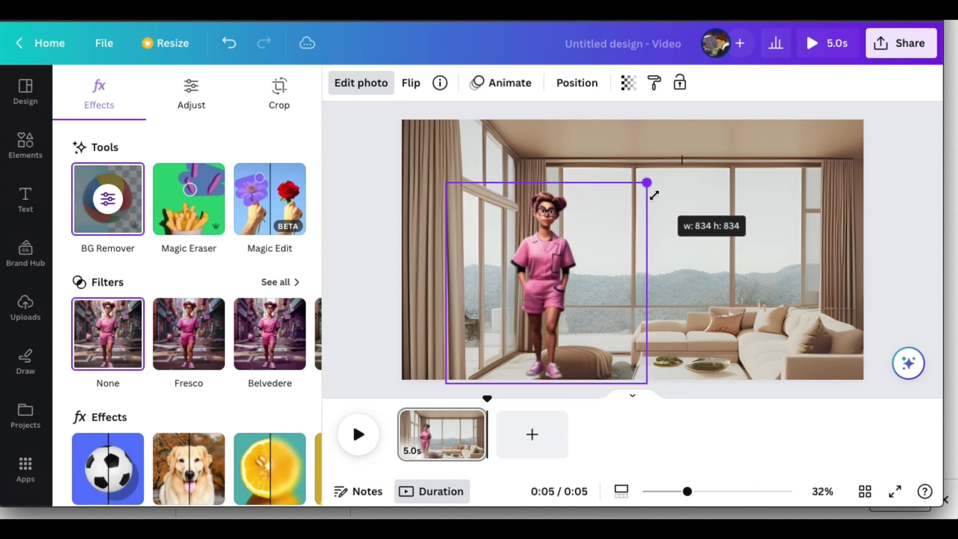
left_click_drag(526, 264, 492, 271)
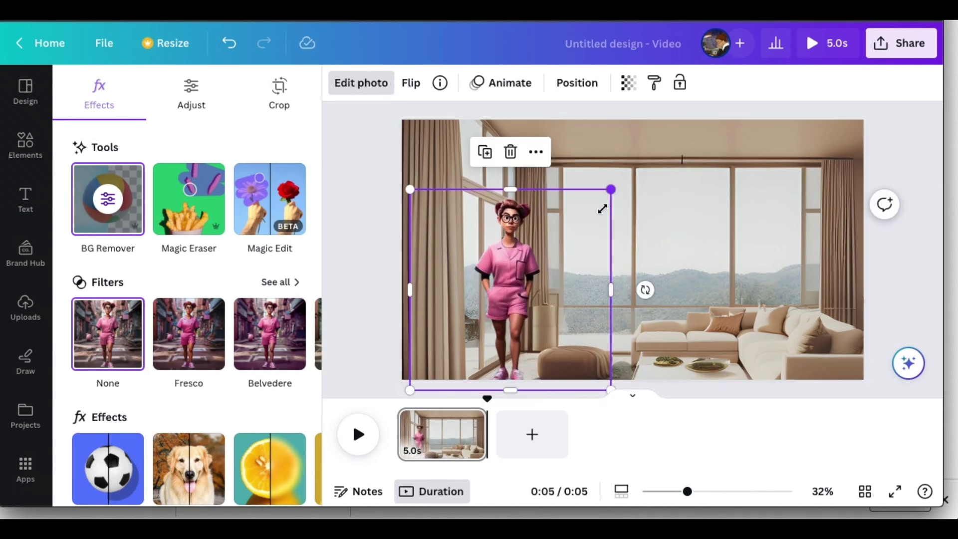
mouse_move(610, 190)
left_mouse_down()
mouse_move(567, 237)
mouse_move(572, 250)
left_mouse_up()
left_click_drag(492, 291, 502, 289)
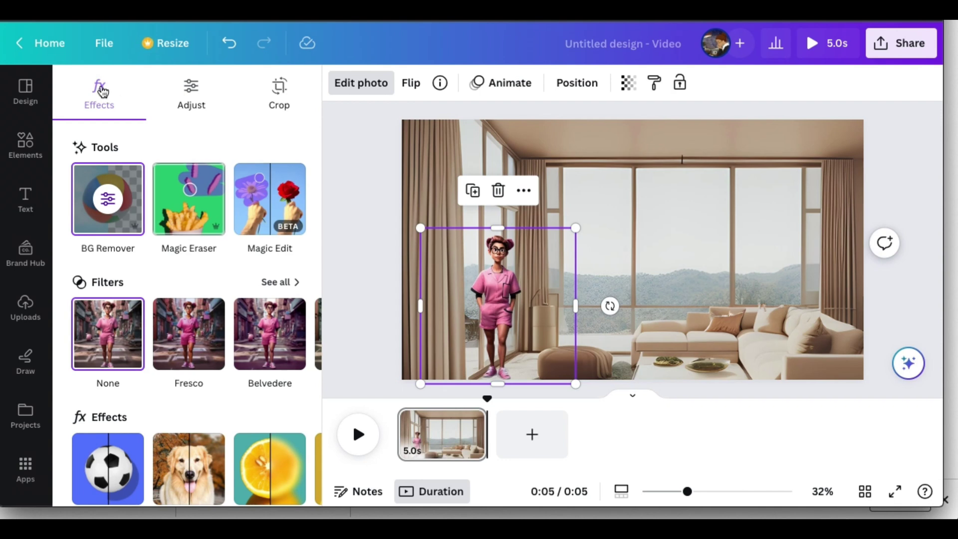
left_click(510, 83)
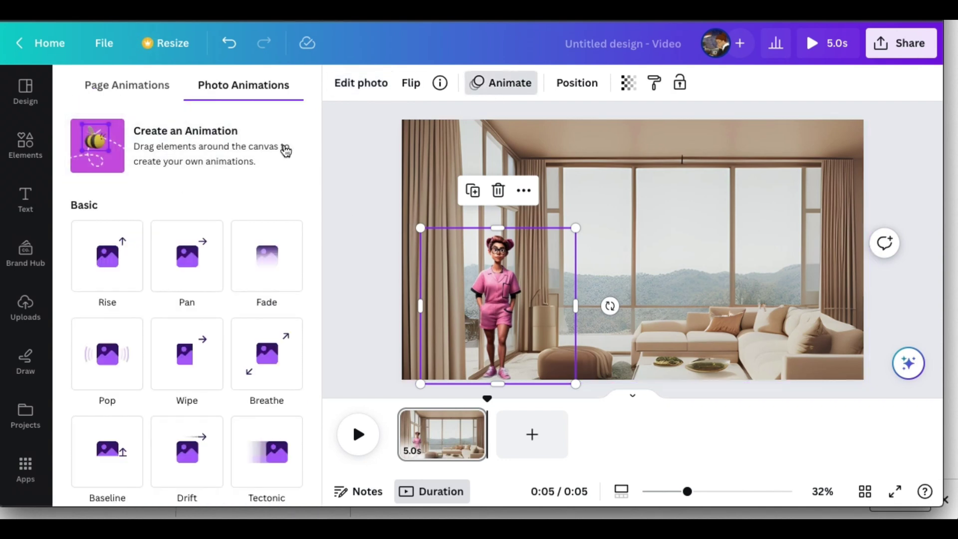
left_click(206, 148)
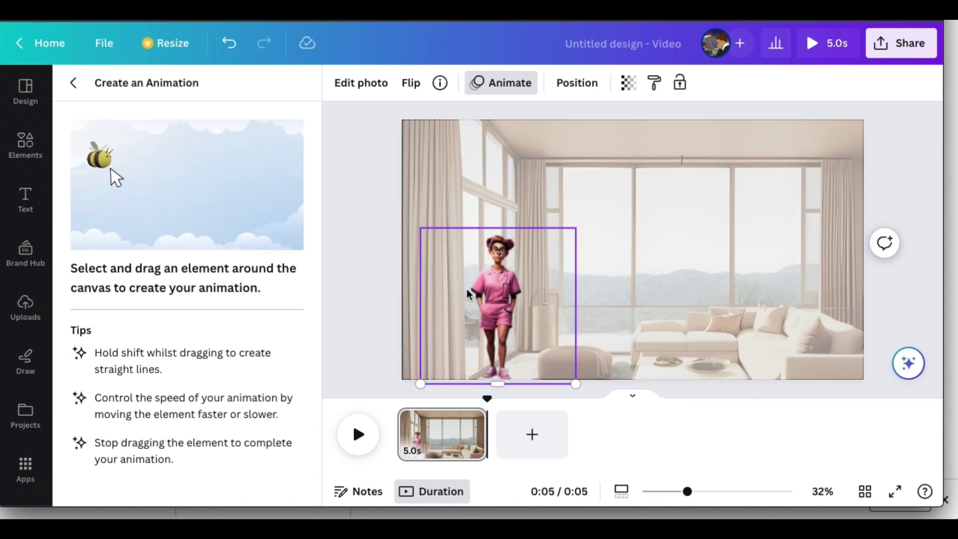
mouse_move(470, 295)
left_mouse_down()
mouse_move(549, 281)
mouse_move(597, 297)
mouse_move(661, 298)
left_mouse_up()
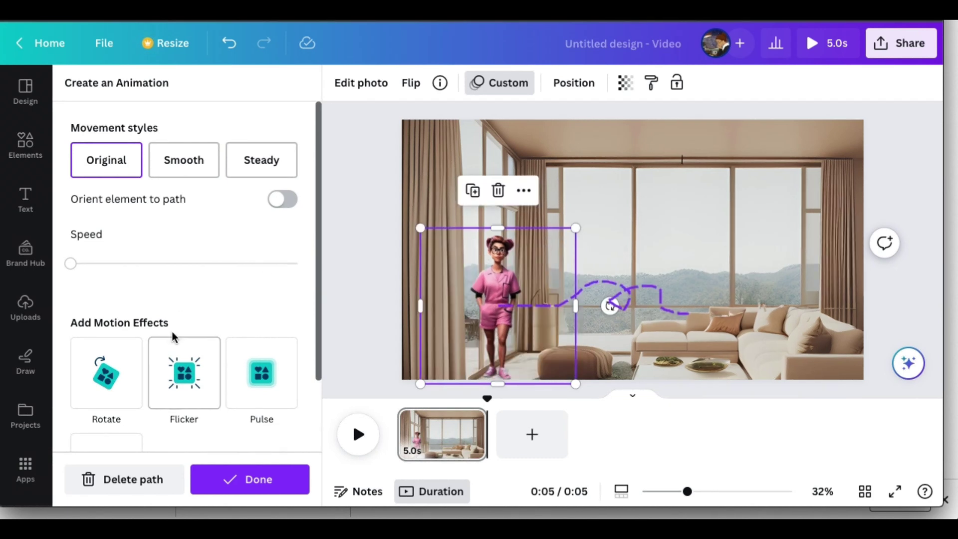
left_click(262, 373)
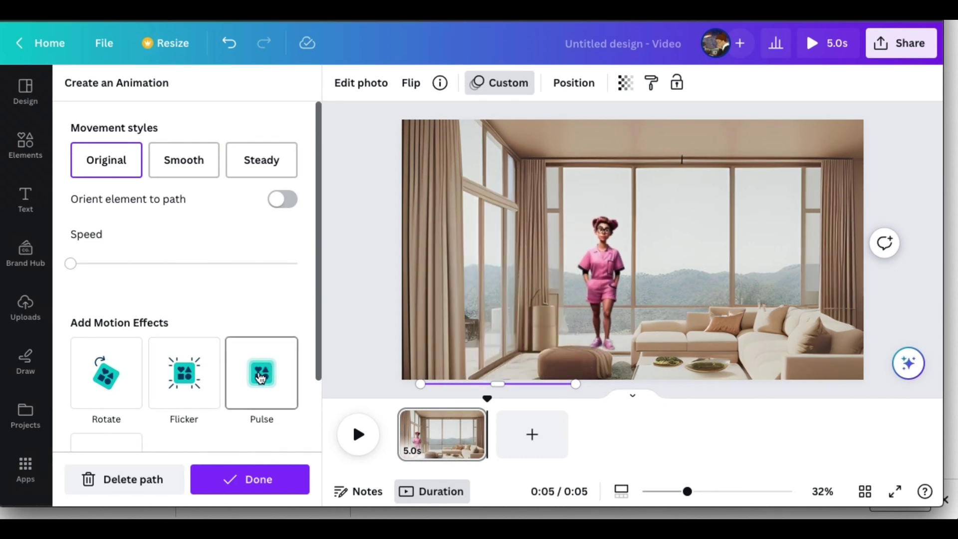
left_click(184, 159)
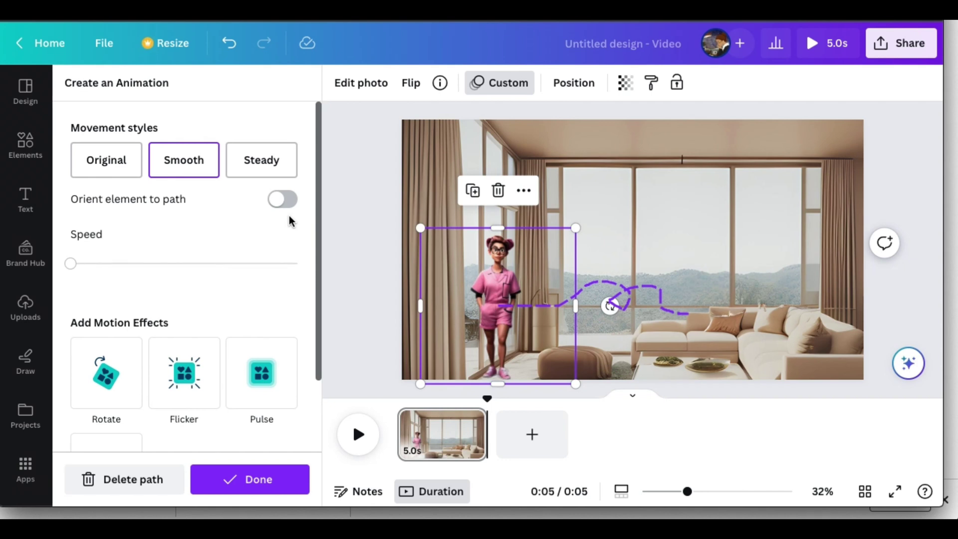
left_click(251, 162)
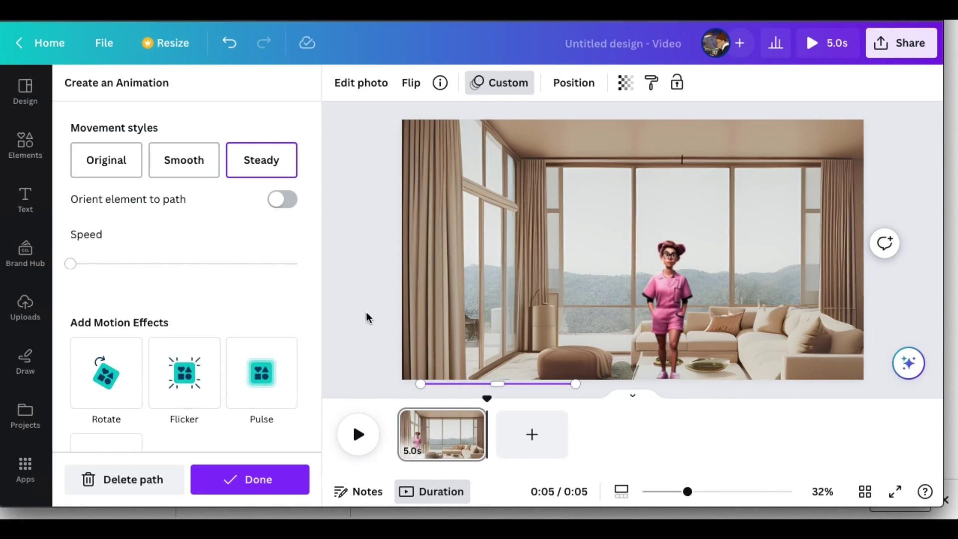
left_click(134, 480)
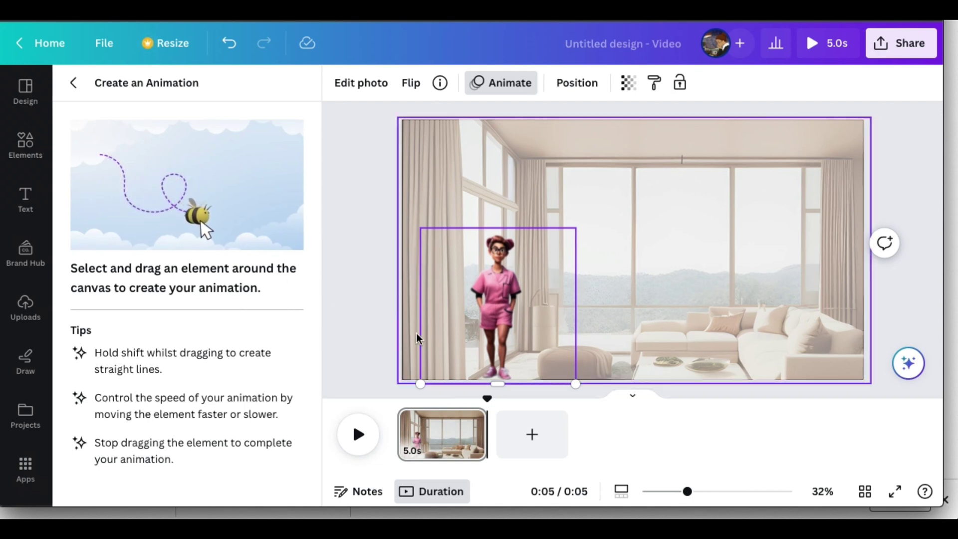
left_click(628, 84)
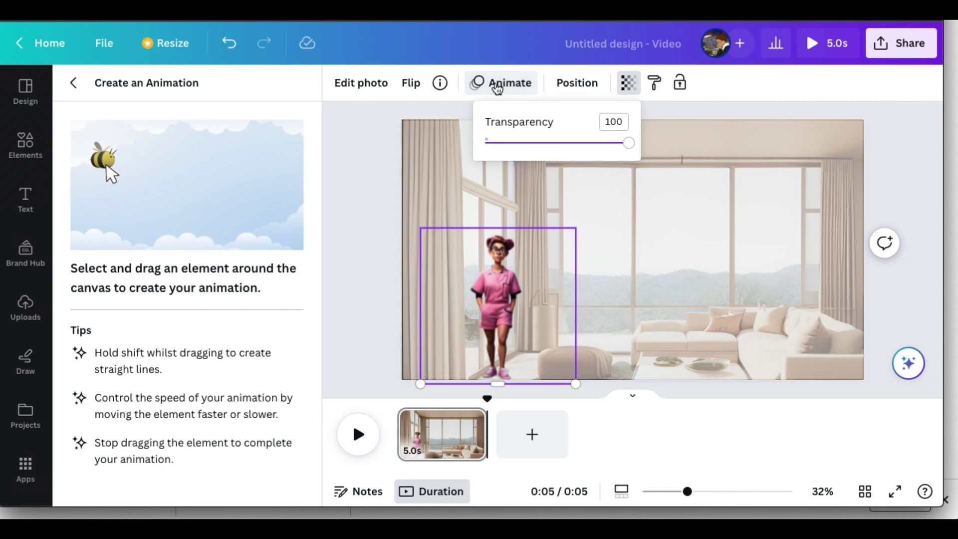
Preview Neon, apply the Stomp animation to the pink-outfit woman, then play the design.
left_click(497, 84)
left_click(497, 84)
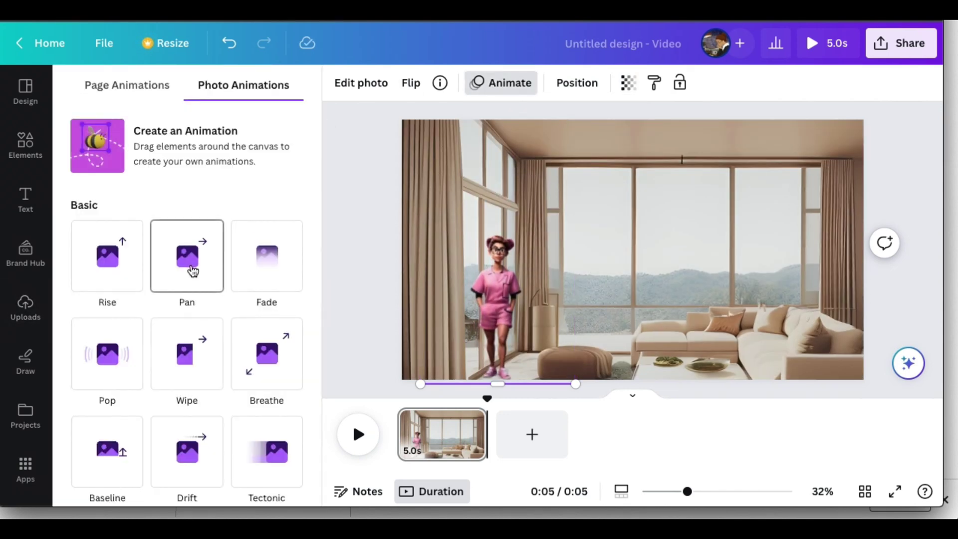
scroll(197, 277, "down", 3)
scroll(195, 300, "down", 3)
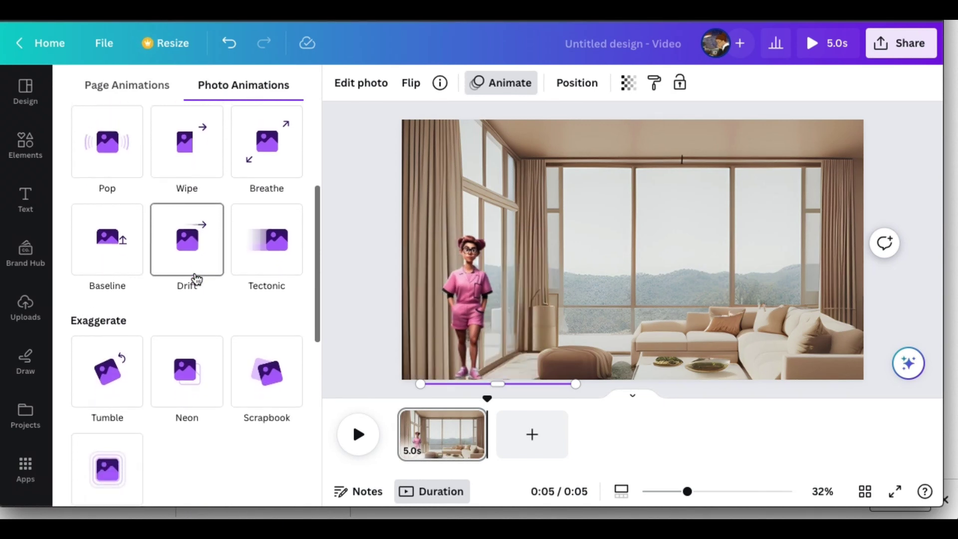
left_click(193, 371)
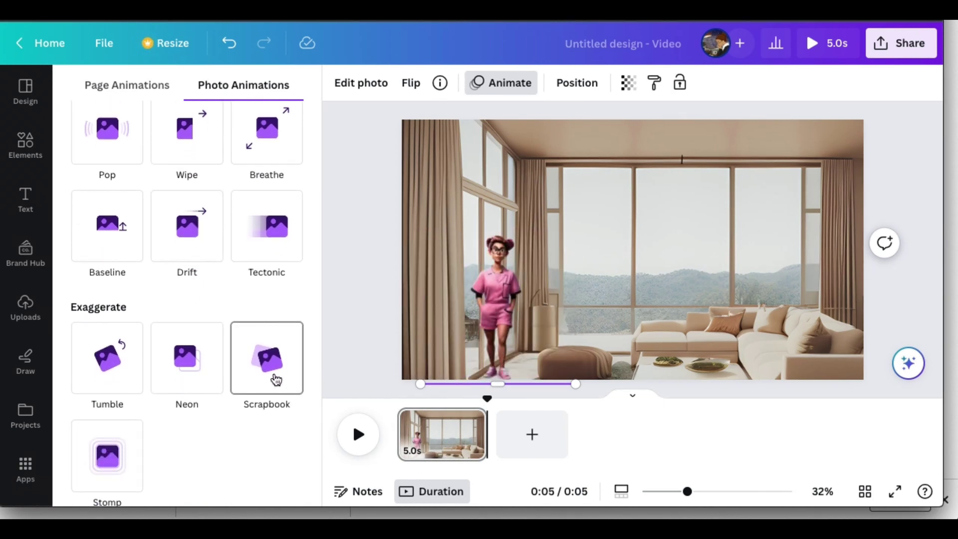
left_click(113, 459)
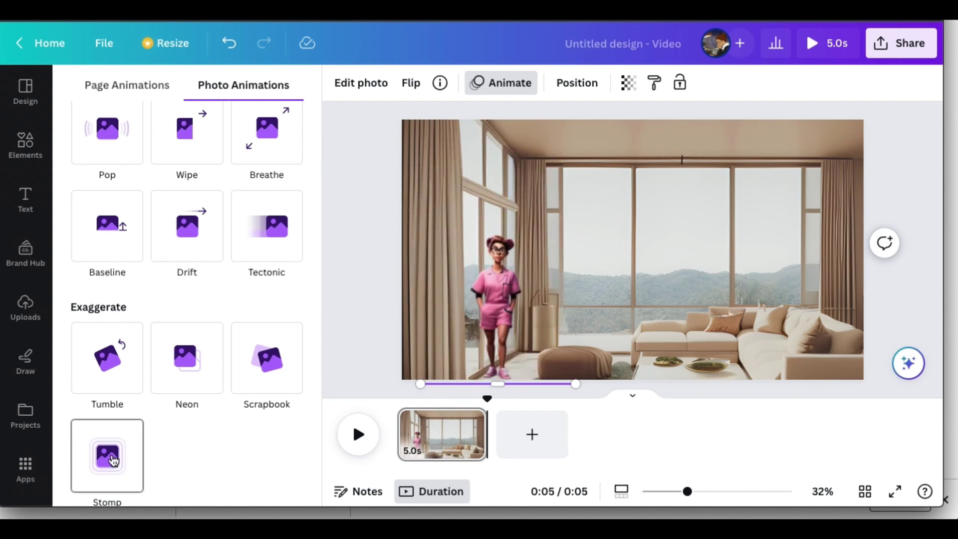
left_click(114, 459)
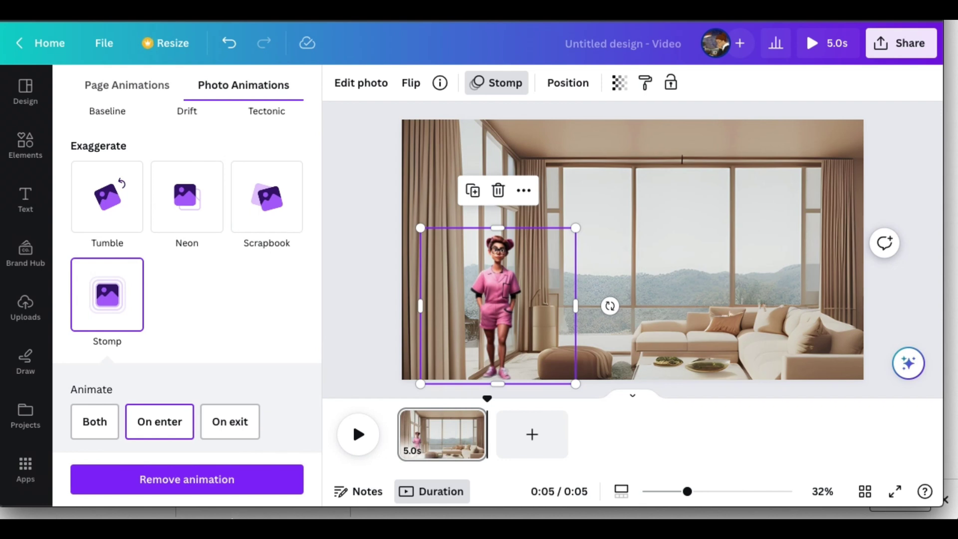
left_click(358, 435)
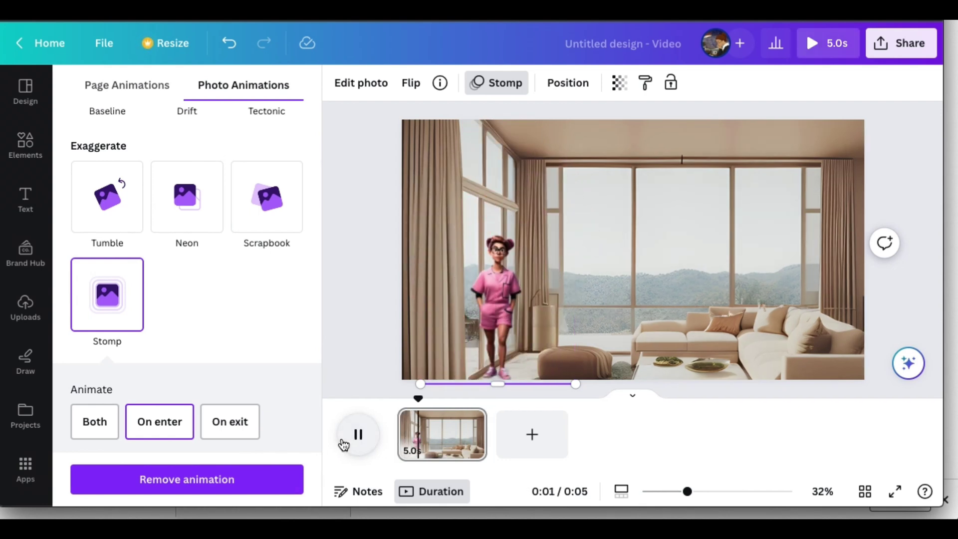